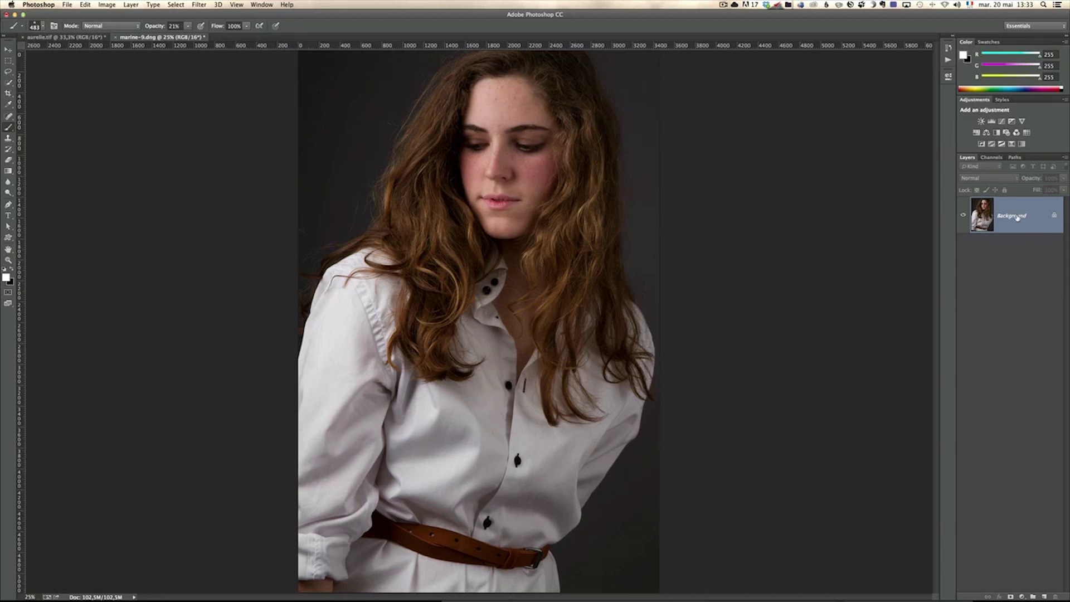
# Unlock the background into a regular layer and duplicate it
pyautogui.click(1054, 217)
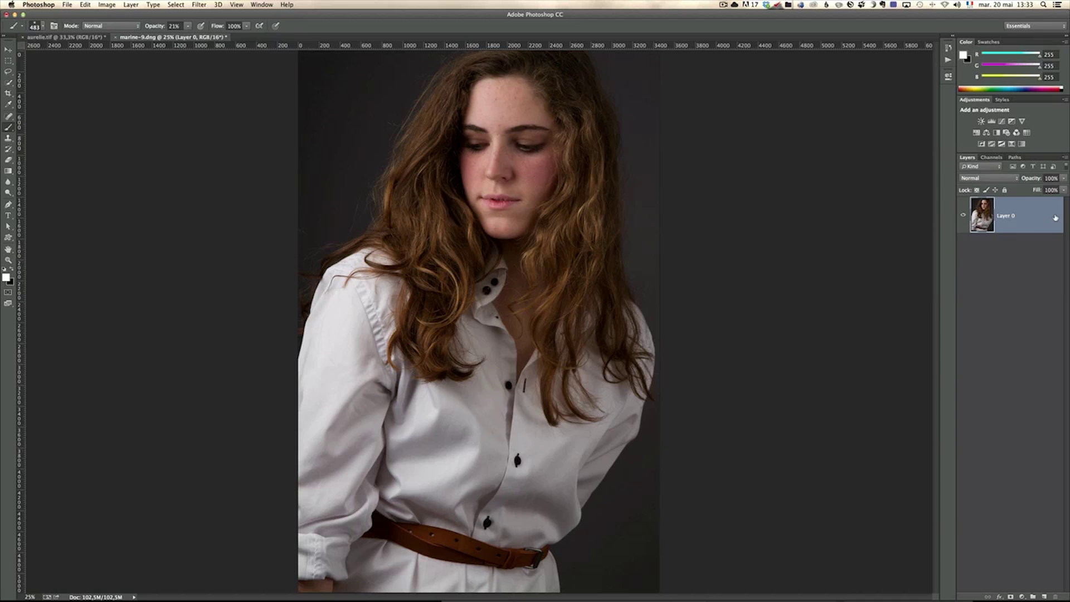
pyautogui.doubleClick(1041, 216)
pyautogui.click(968, 78)
pyautogui.press('super+j')
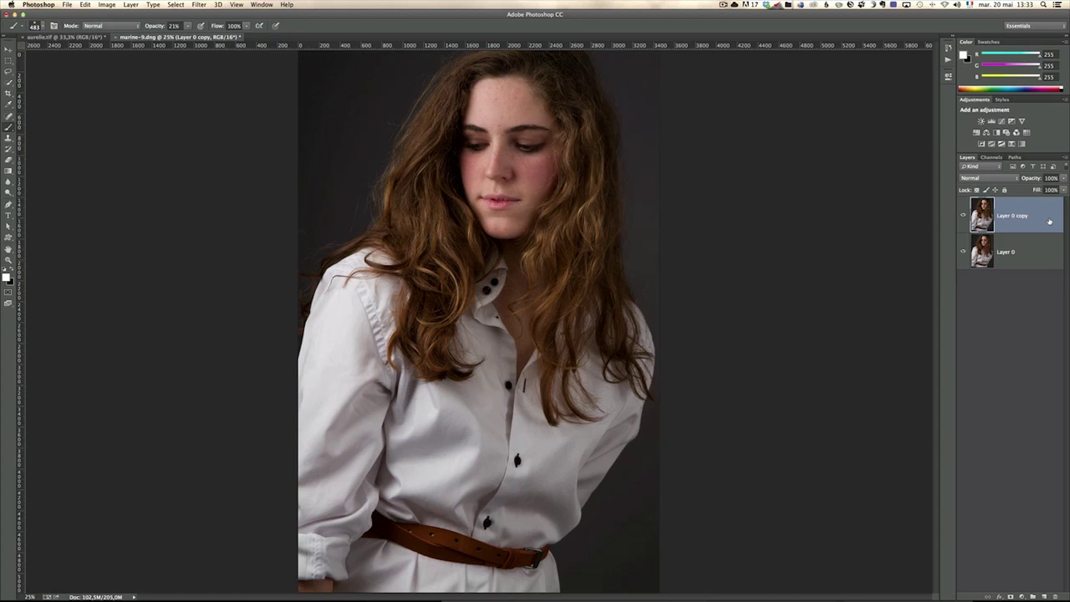
# Invert the duplicated layer's colours and set its blend mode to Color Dodge
pyautogui.press('super+i')
pyautogui.click(1006, 180)
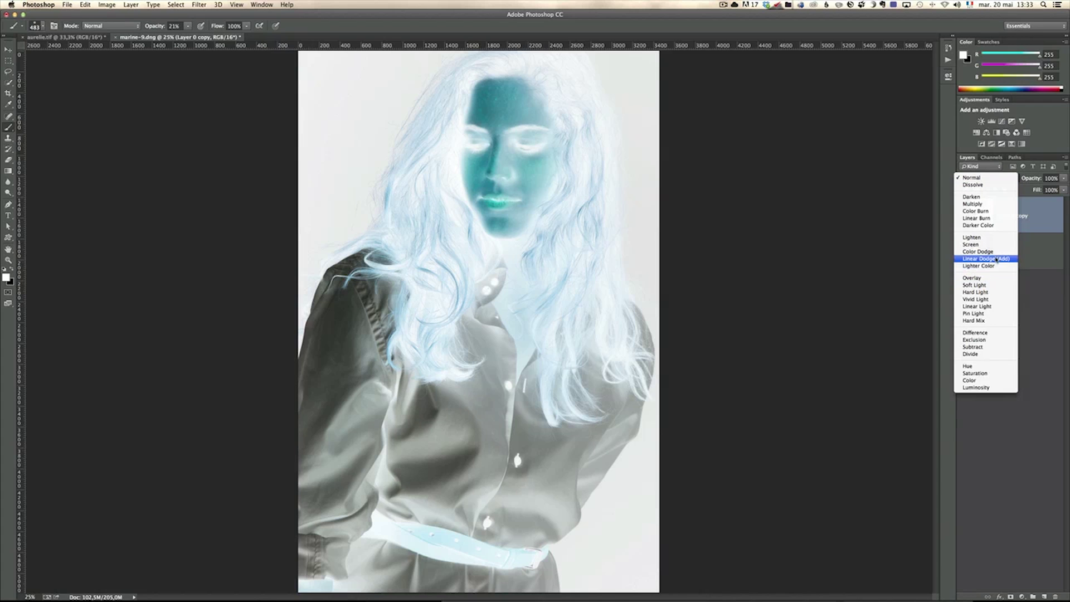
pyautogui.click(998, 252)
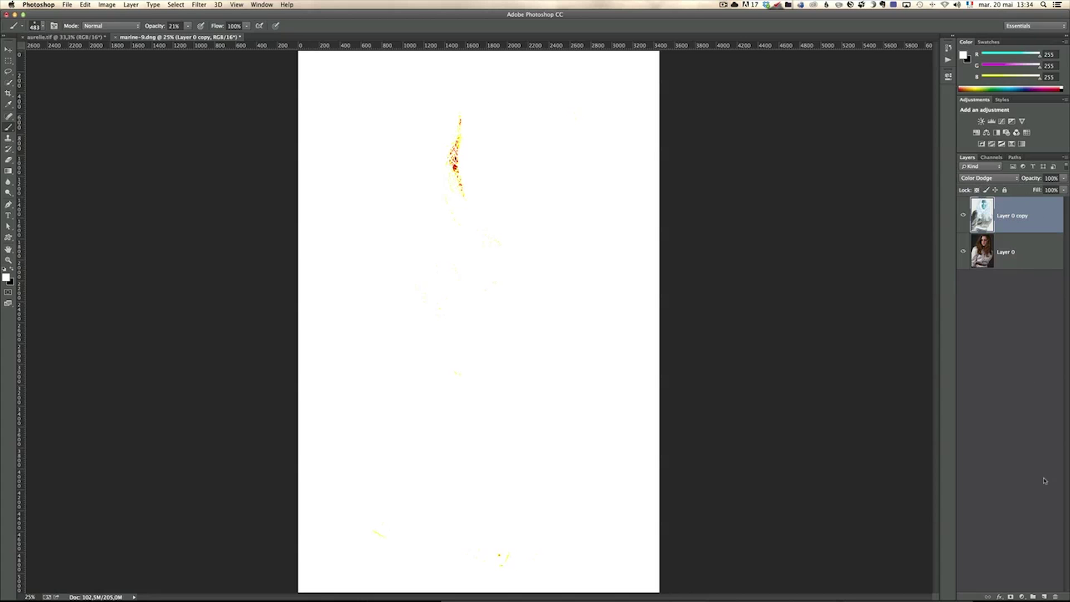
# Convert the inverted Color Dodge layer to a smart object
pyautogui.rightClick(1040, 224)
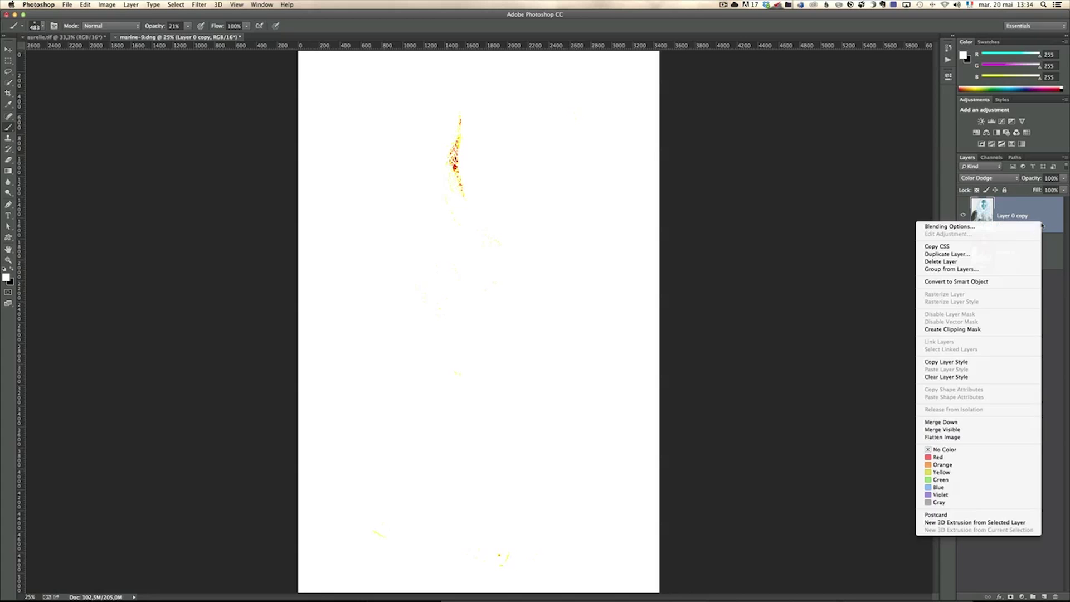
pyautogui.click(1013, 282)
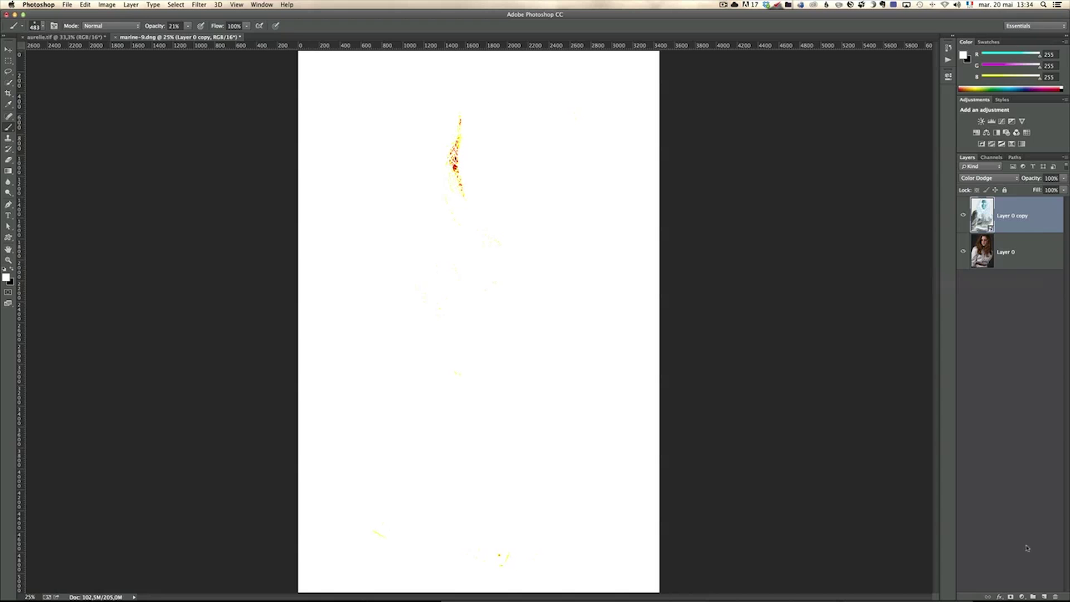
# Add a Hue/Saturation adjustment layer above the smart object with Saturation at -83
pyautogui.click(1022, 597)
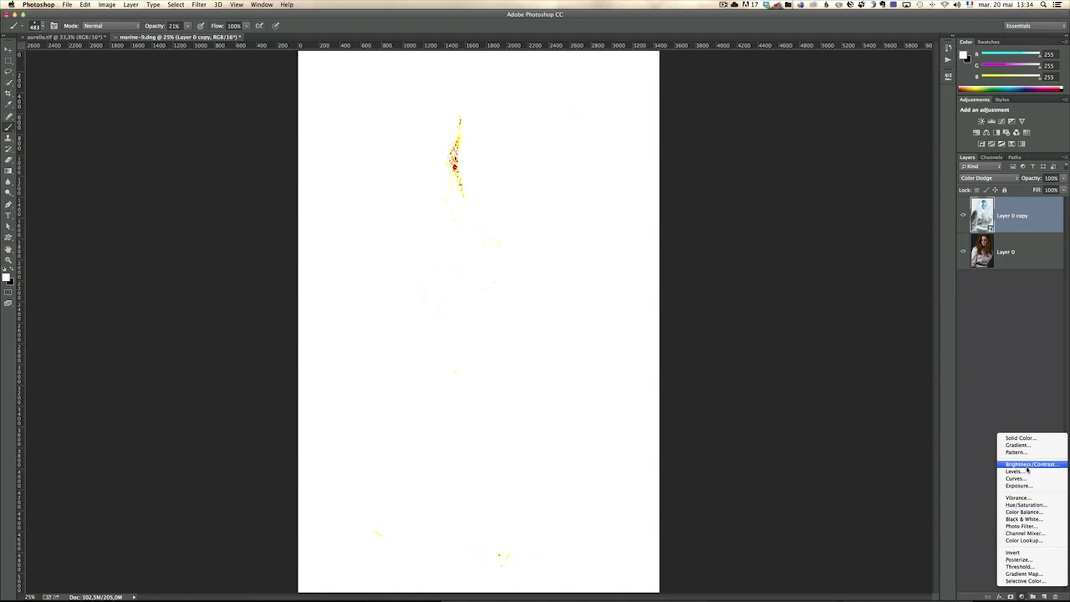
pyautogui.click(1027, 504)
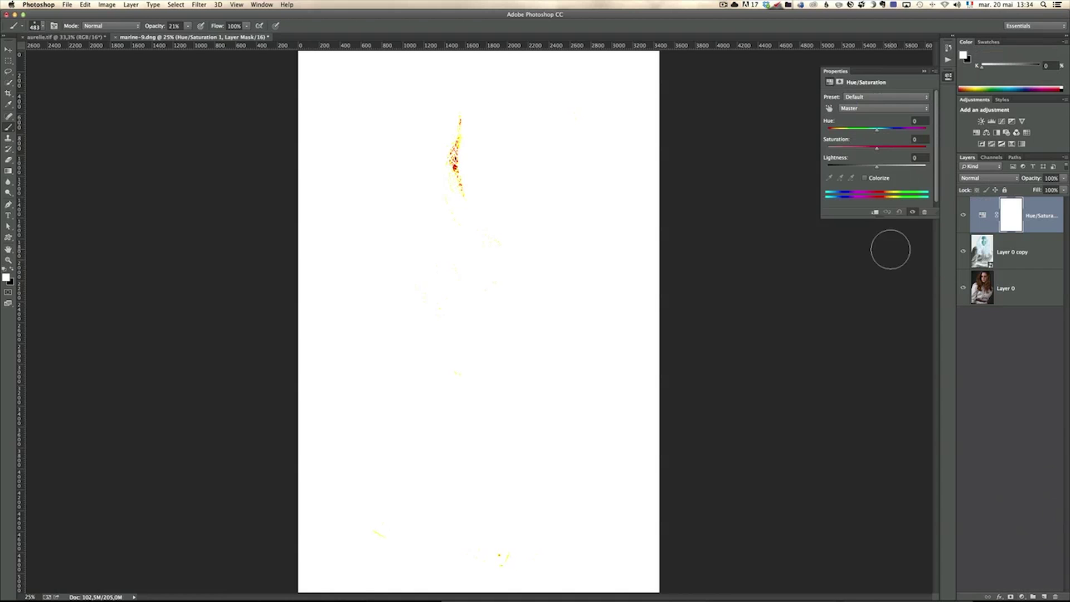
pyautogui.moveTo(877, 148); pyautogui.dragTo(844, 150)
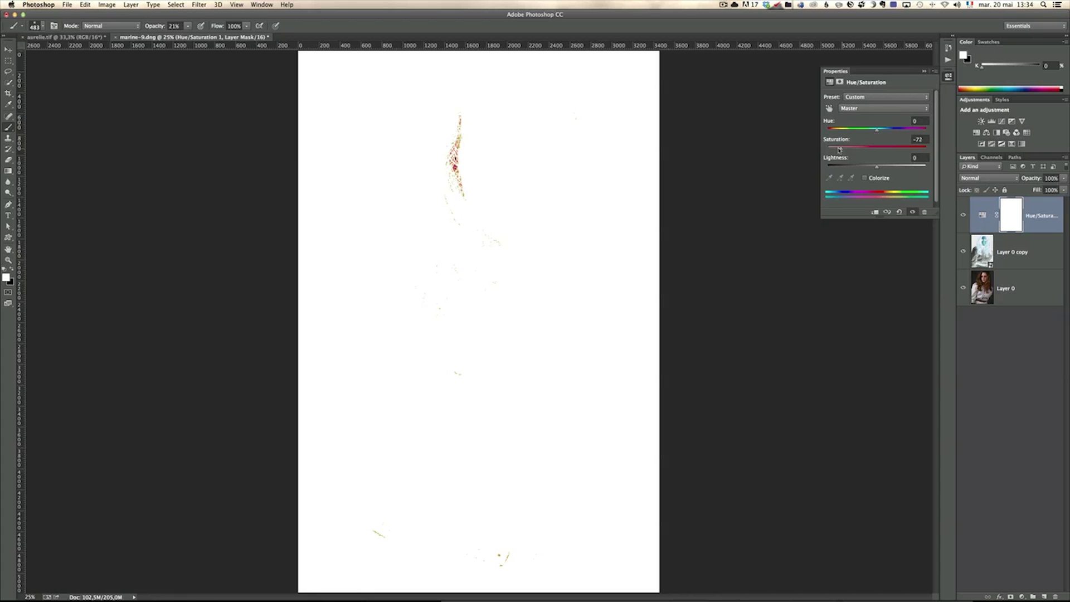
# Apply a Gaussian Blur with a radius of 9.1 pixels to the inverted smart object layer
pyautogui.click(1032, 252)
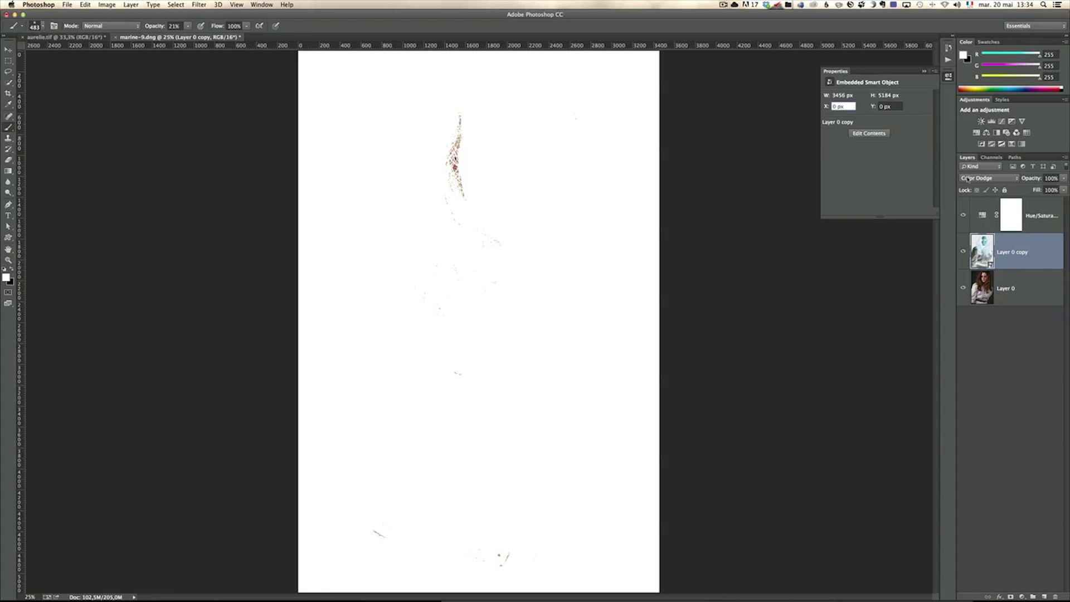
pyautogui.click(199, 4)
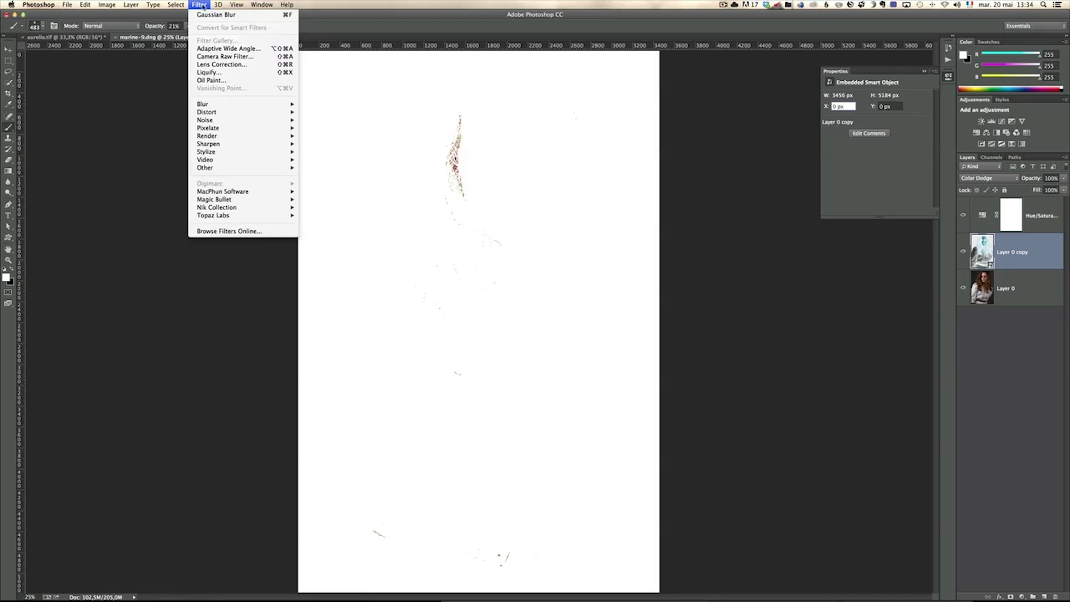
pyautogui.moveTo(223, 105)
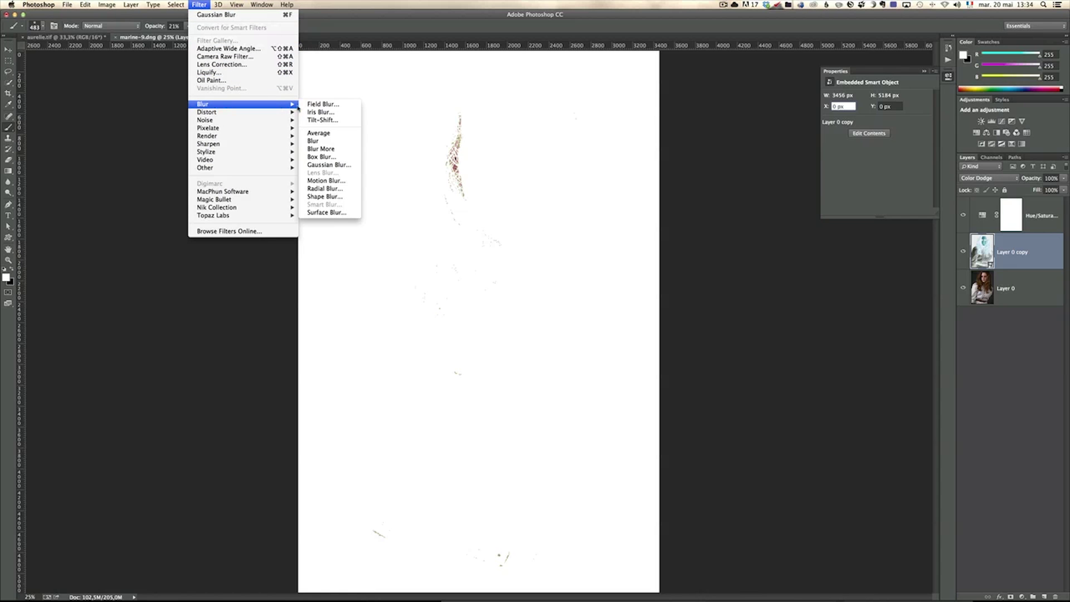
pyautogui.click(337, 165)
pyautogui.moveTo(236, 145); pyautogui.dragTo(278, 99)
pyautogui.moveTo(233, 232); pyautogui.dragTo(224, 233)
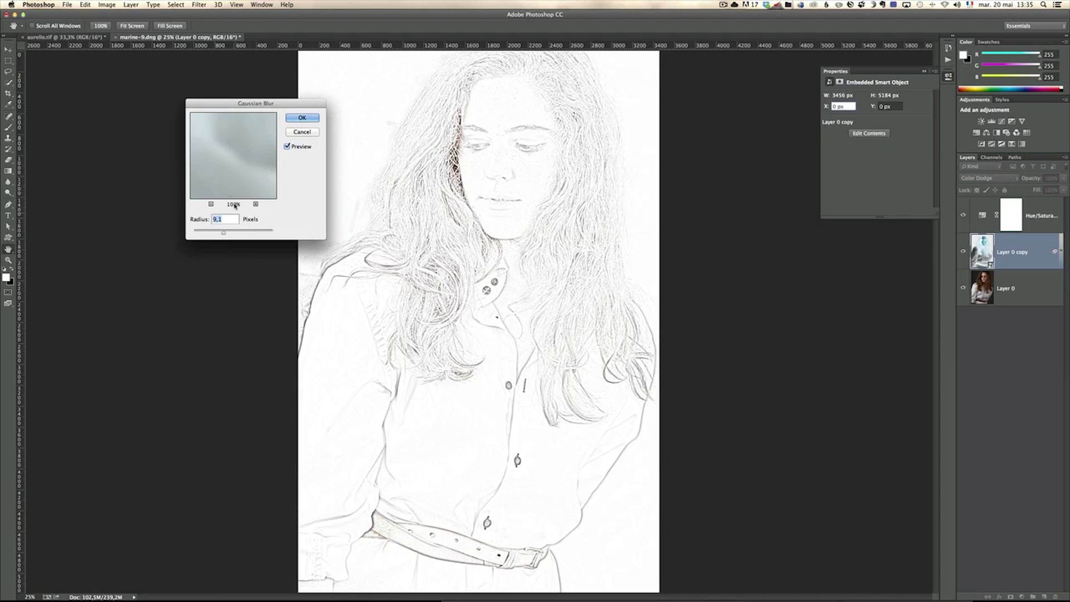
pyautogui.click(303, 117)
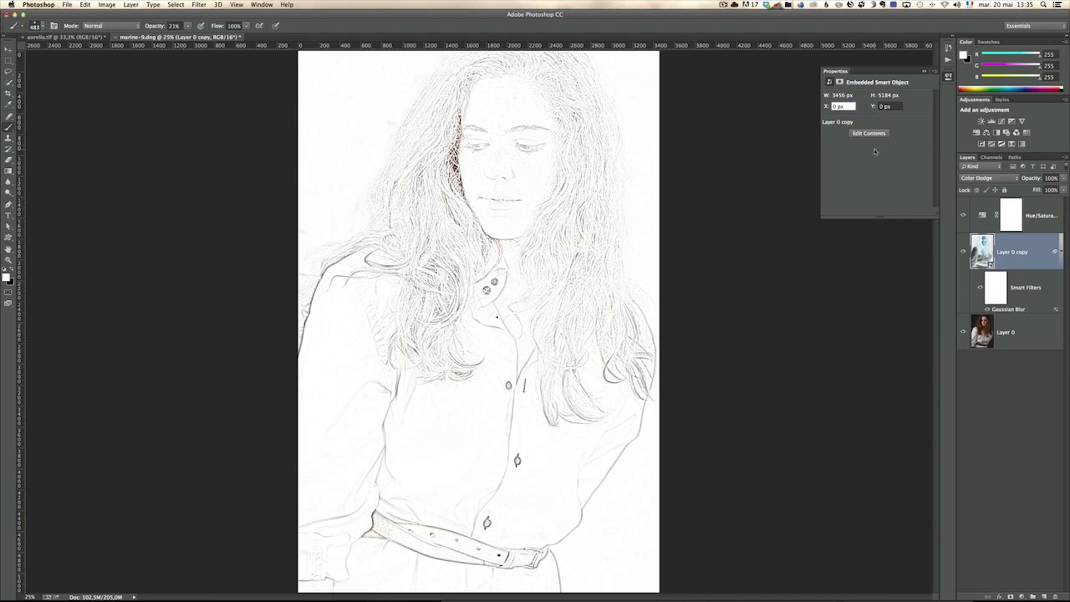
# Add a Levels adjustment layer above the Hue/Saturation layer and raise its black input level to darken the sketch lines
pyautogui.click(1042, 213)
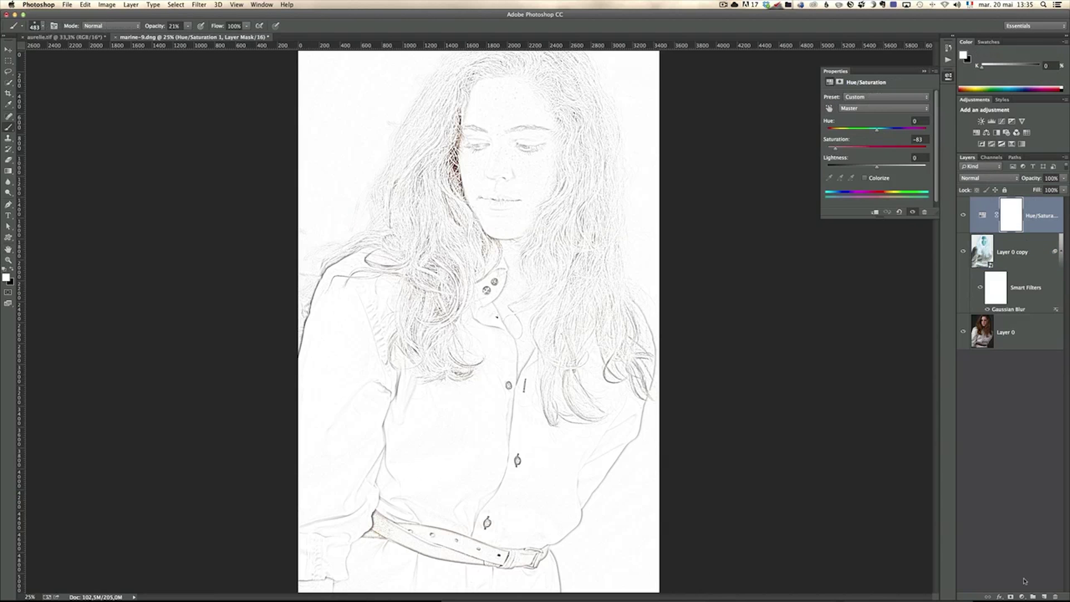
pyautogui.click(1022, 596)
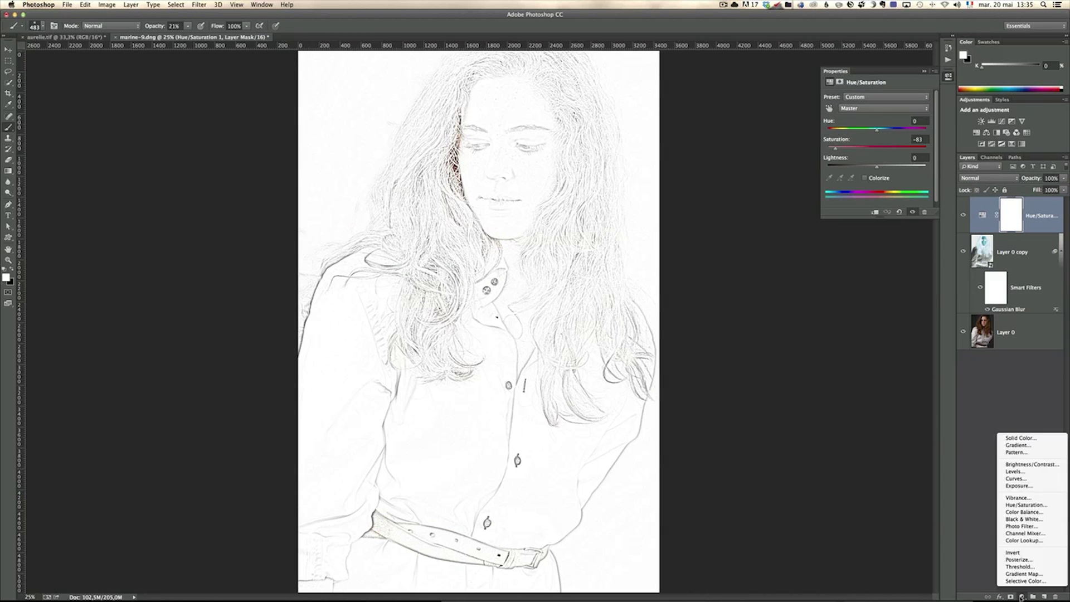
pyautogui.click(1020, 472)
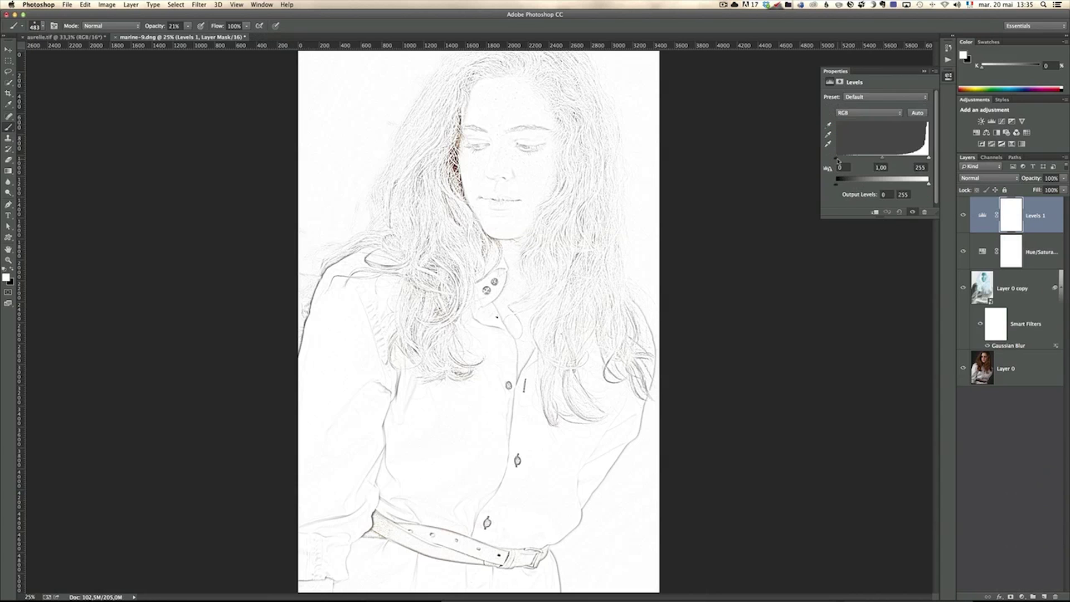
pyautogui.moveTo(836, 160); pyautogui.dragTo(881, 158)
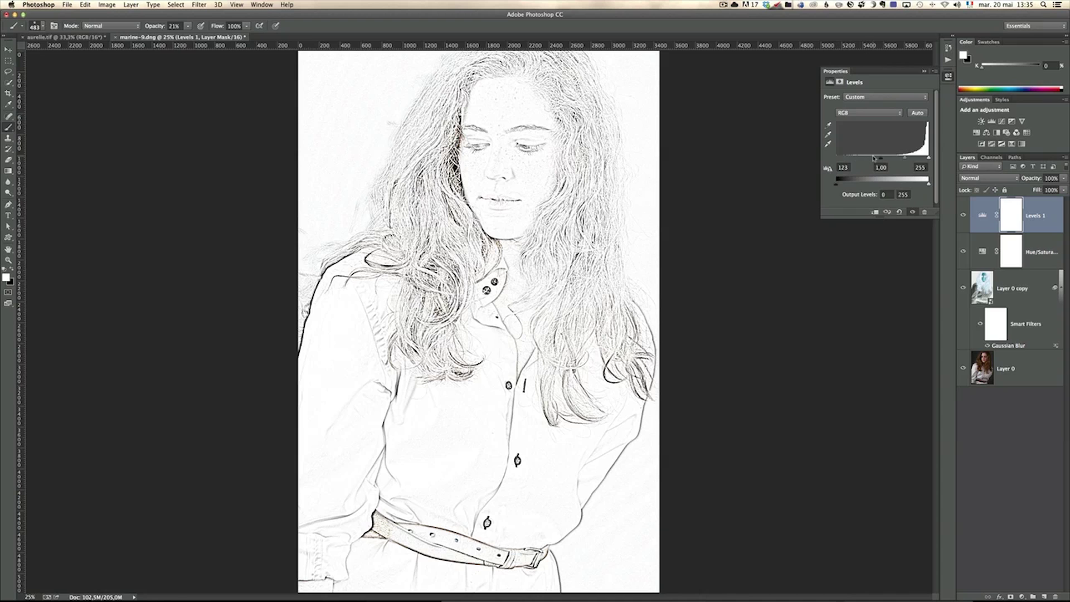
pyautogui.moveTo(881, 159); pyautogui.dragTo(883, 159)
pyautogui.click(926, 73)
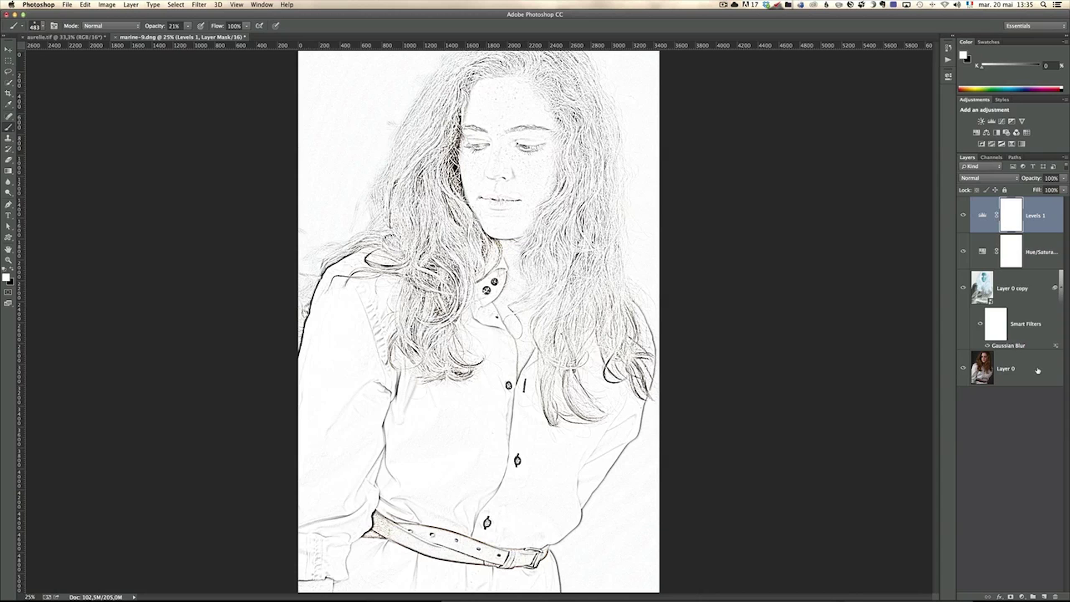
# Group all the layers and duplicate the group
pyautogui.press('super+alt+a')
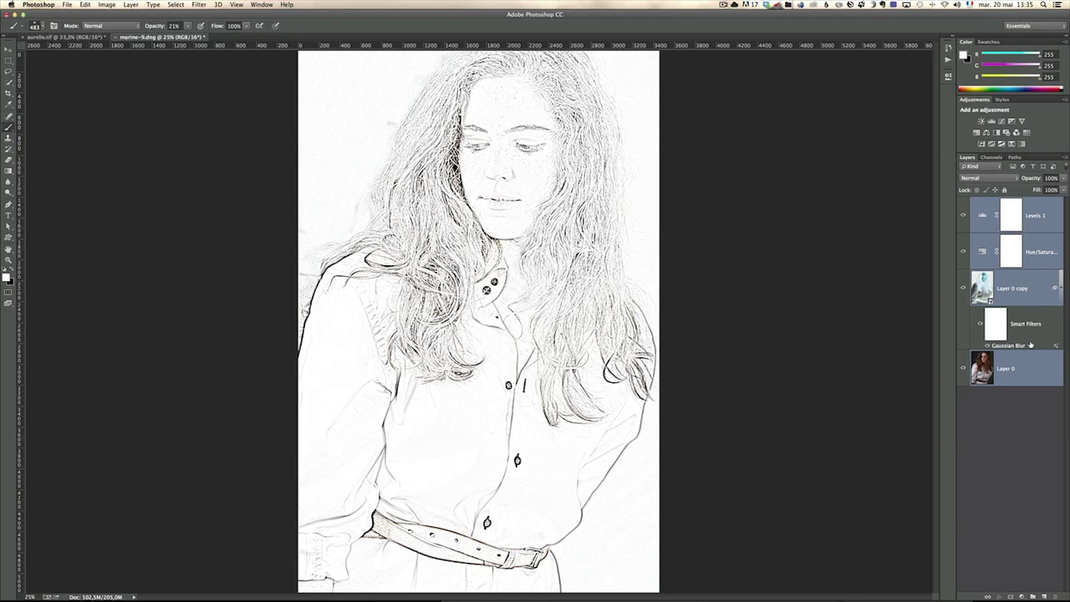
pyautogui.press('super+g')
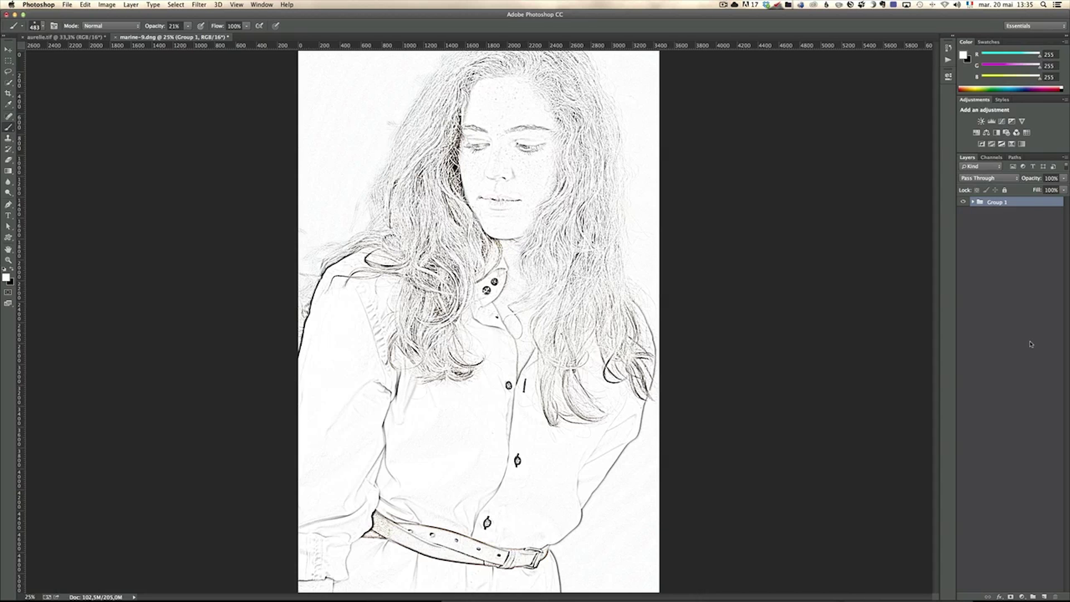
pyautogui.press('super+j')
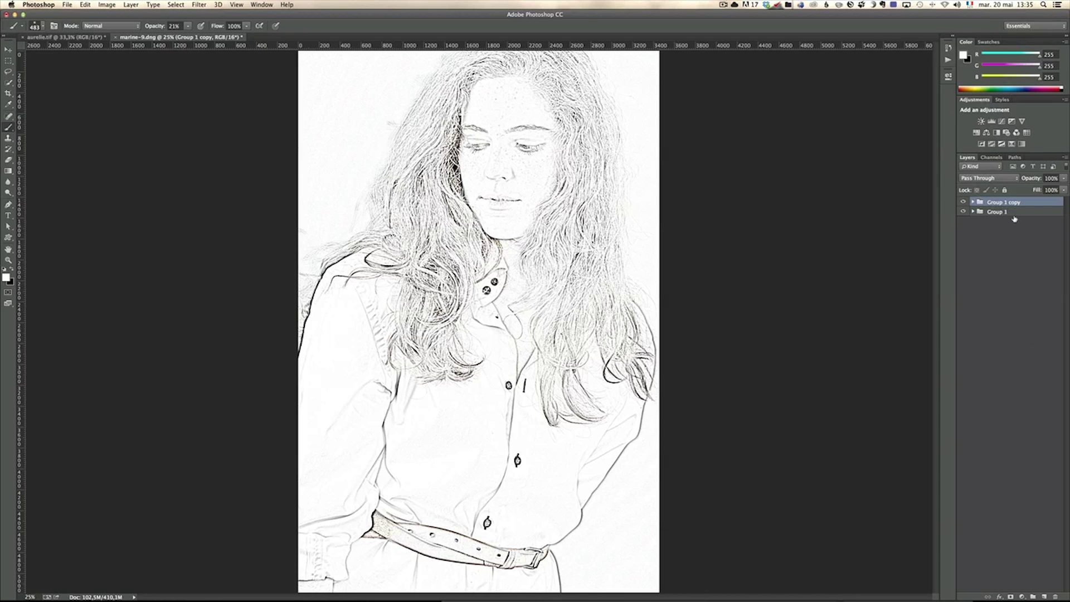
pyautogui.click(973, 202)
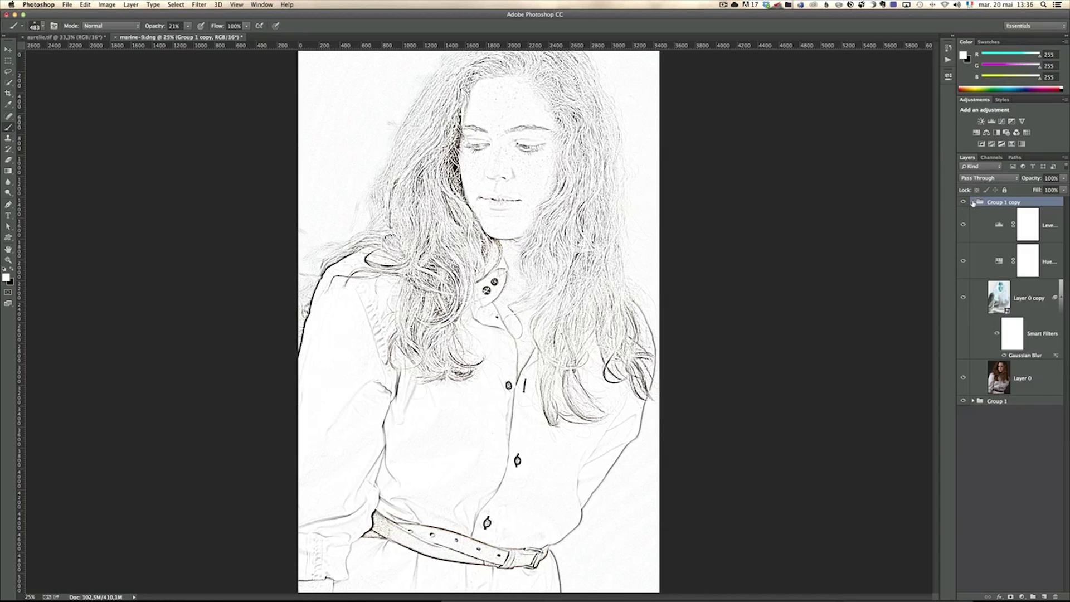
pyautogui.click(973, 203)
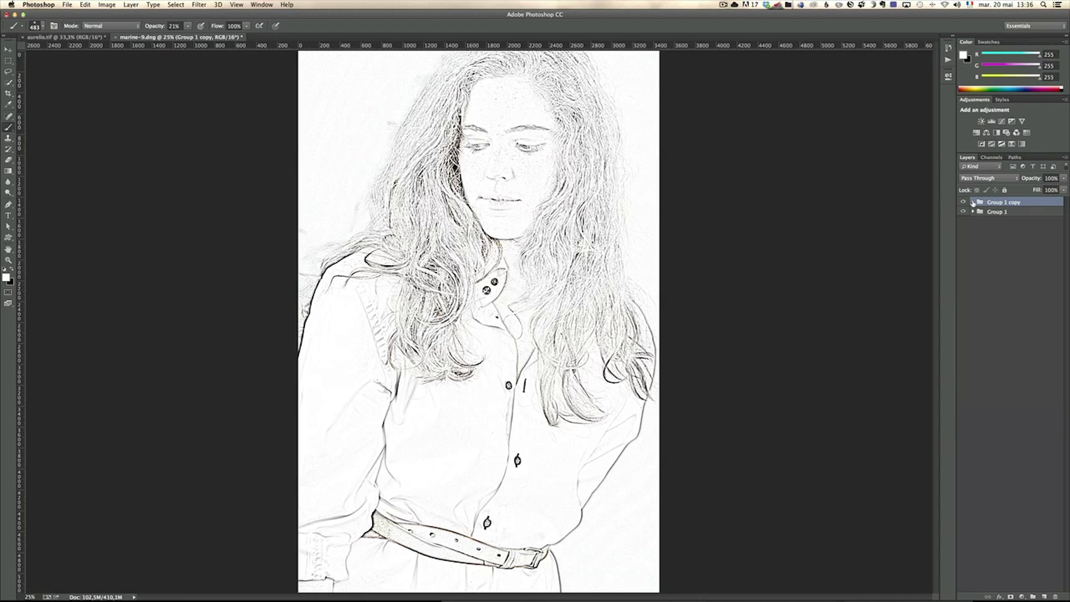
# Rename the duplicated group "shade" and set its blend mode to Multiply
pyautogui.doubleClick(1001, 202)
pyautogui.write('shade')
pyautogui.press('Return')
pyautogui.click(989, 179)
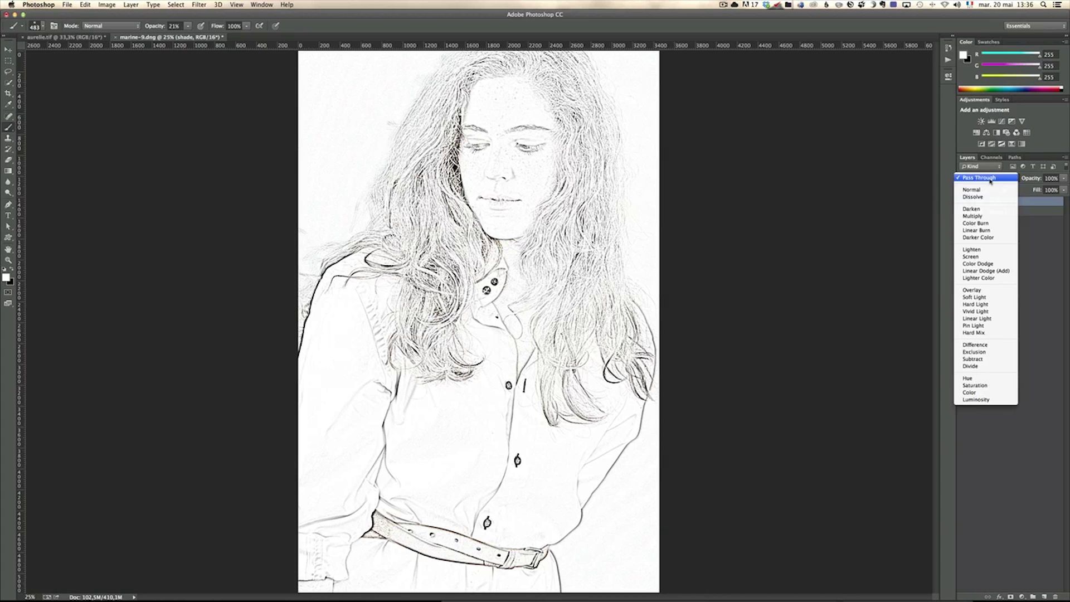
pyautogui.click(990, 217)
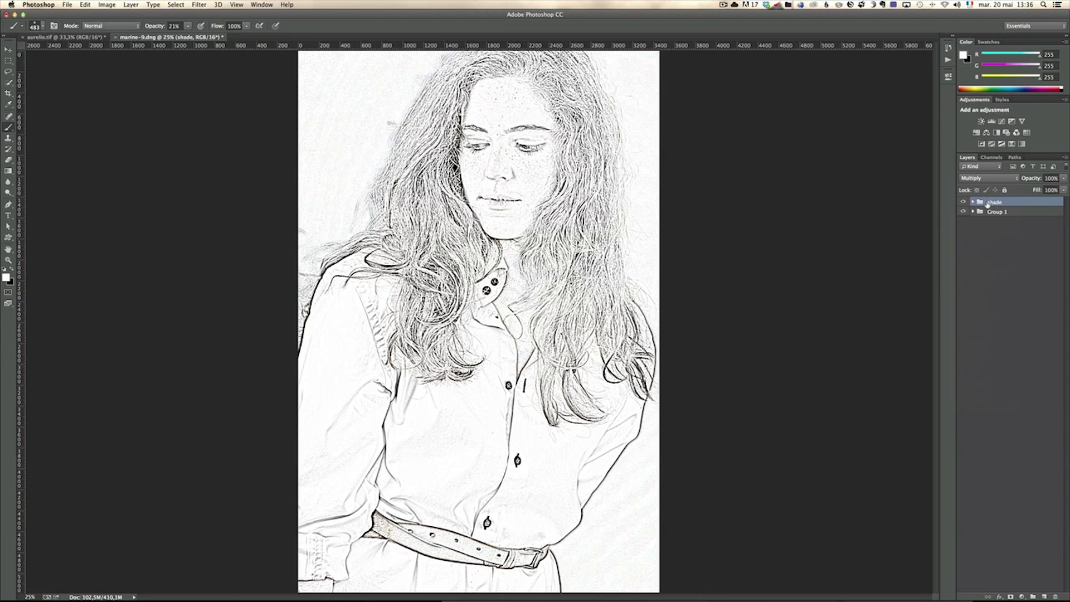
# Set the Gaussian Blur smart filter inside the shade group to a radius of 28.9 pixels
pyautogui.click(973, 202)
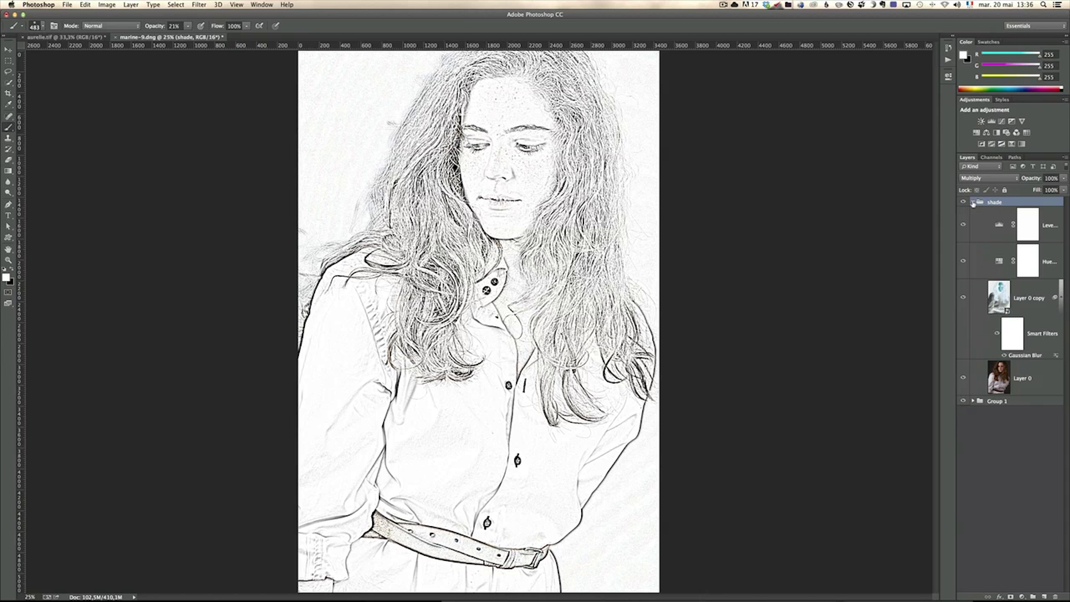
pyautogui.doubleClick(1022, 356)
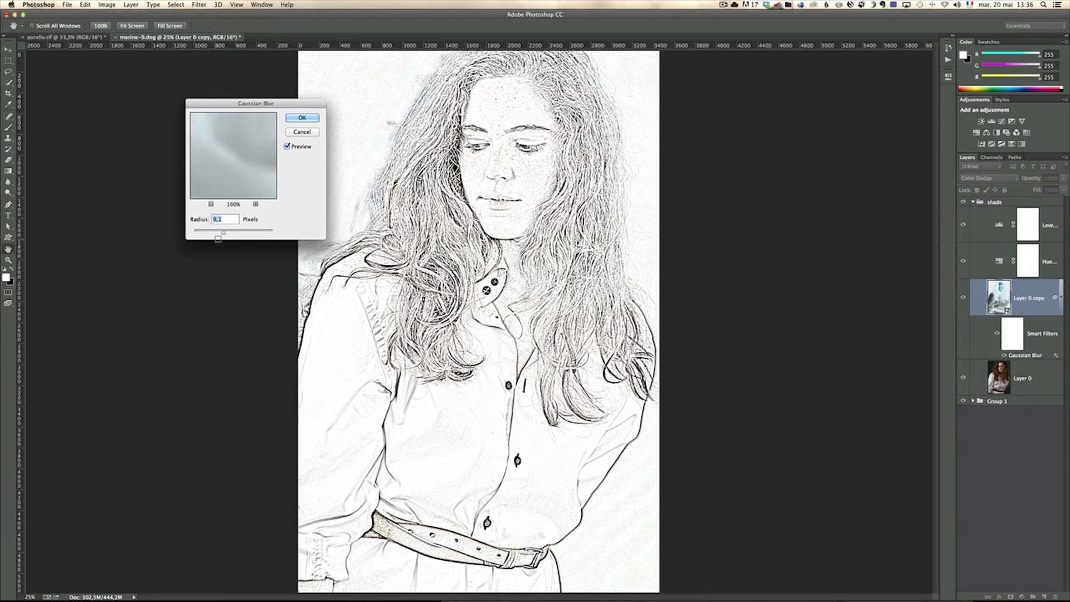
pyautogui.click(238, 235)
pyautogui.moveTo(238, 235); pyautogui.dragTo(231, 233)
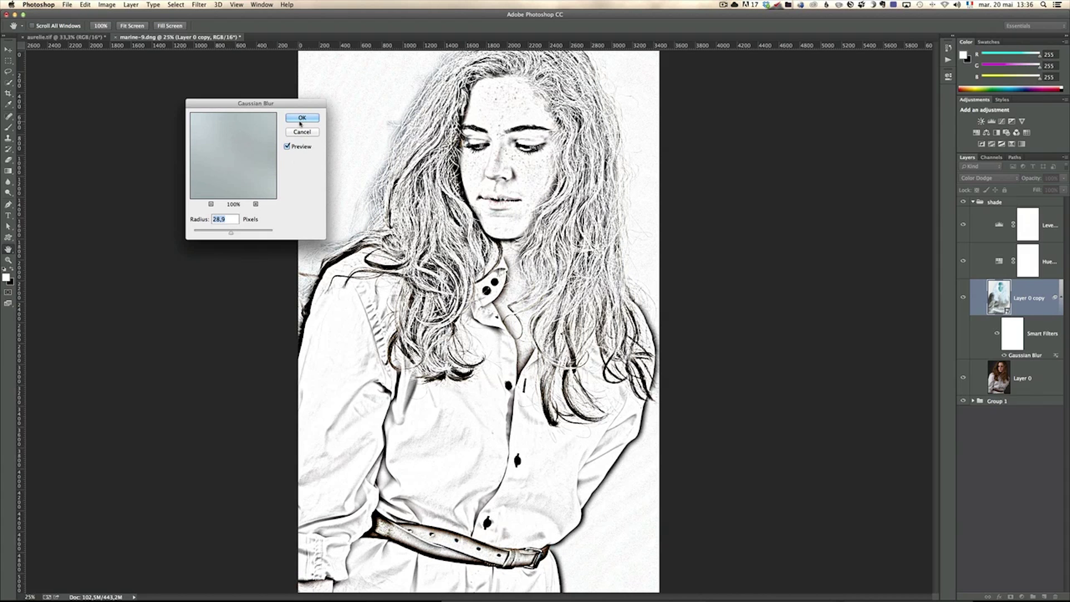
pyautogui.click(301, 117)
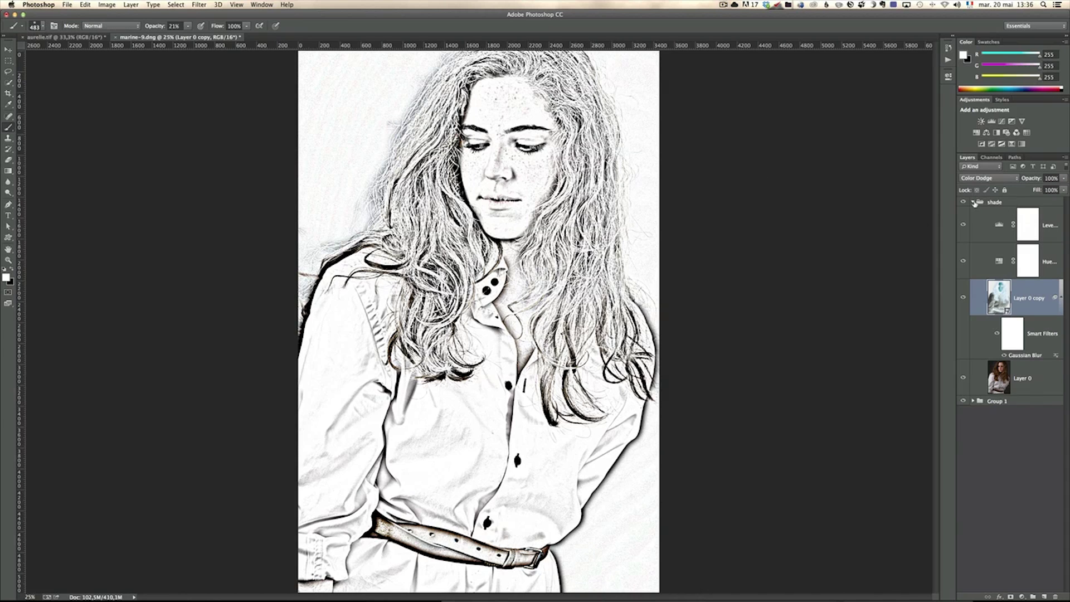
pyautogui.click(973, 203)
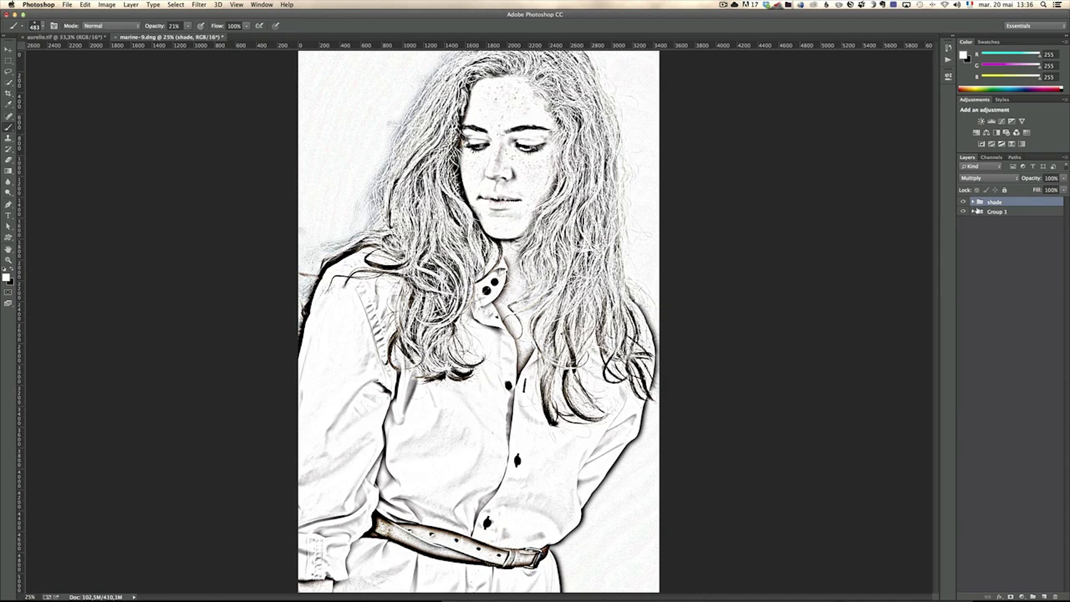
# Reduce the shade group's opacity to 21% and compare the image with the group hidden and shown
pyautogui.moveTo(1032, 179); pyautogui.dragTo(1000, 182)
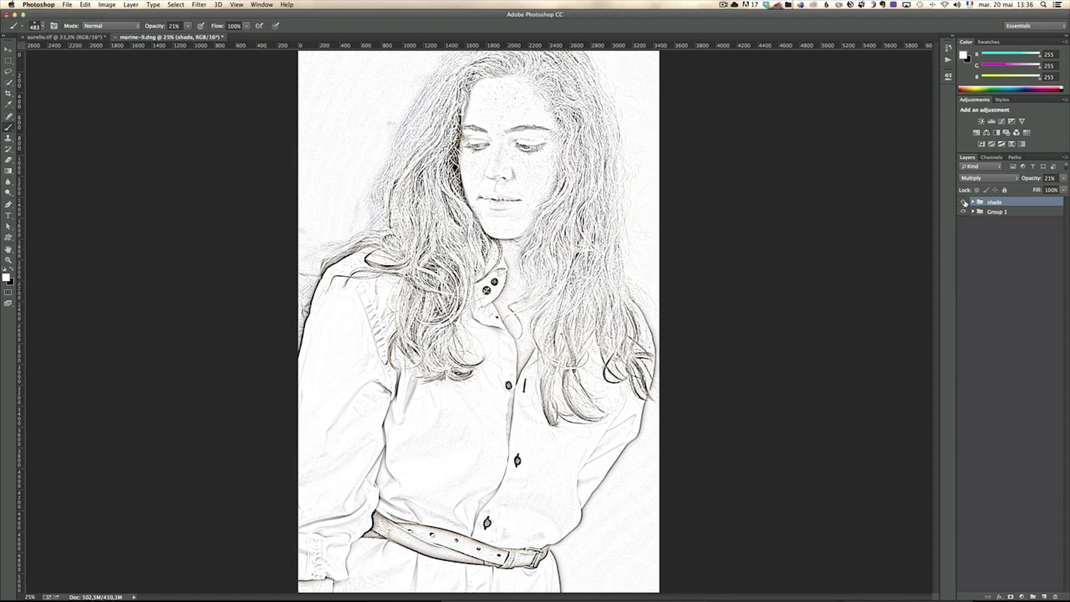
pyautogui.click(963, 202)
pyautogui.click(963, 203)
pyautogui.click(963, 203)
pyautogui.click(963, 203)
# Set the black input level of the Levels adjustment inside Group 1 to 148
pyautogui.click(973, 202)
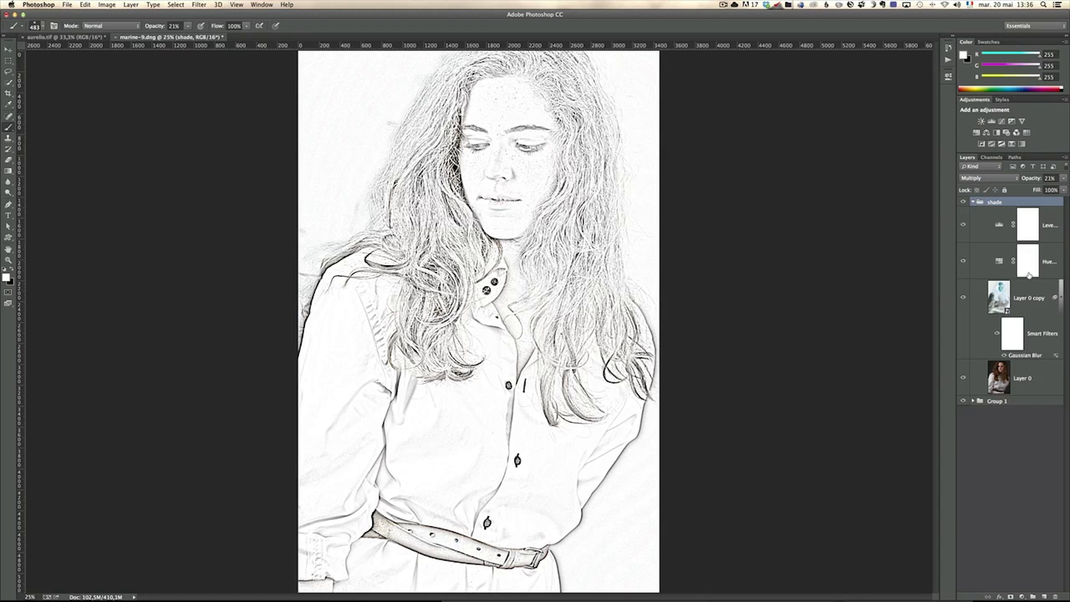
pyautogui.click(974, 202)
pyautogui.click(972, 212)
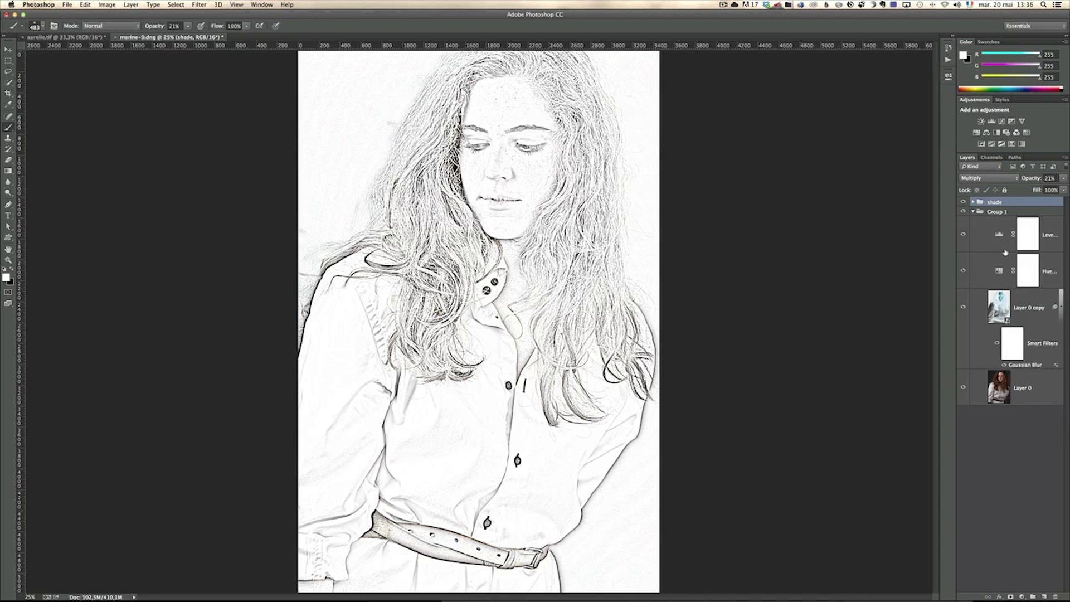
pyautogui.doubleClick(993, 236)
pyautogui.moveTo(890, 163); pyautogui.dragTo(890, 161)
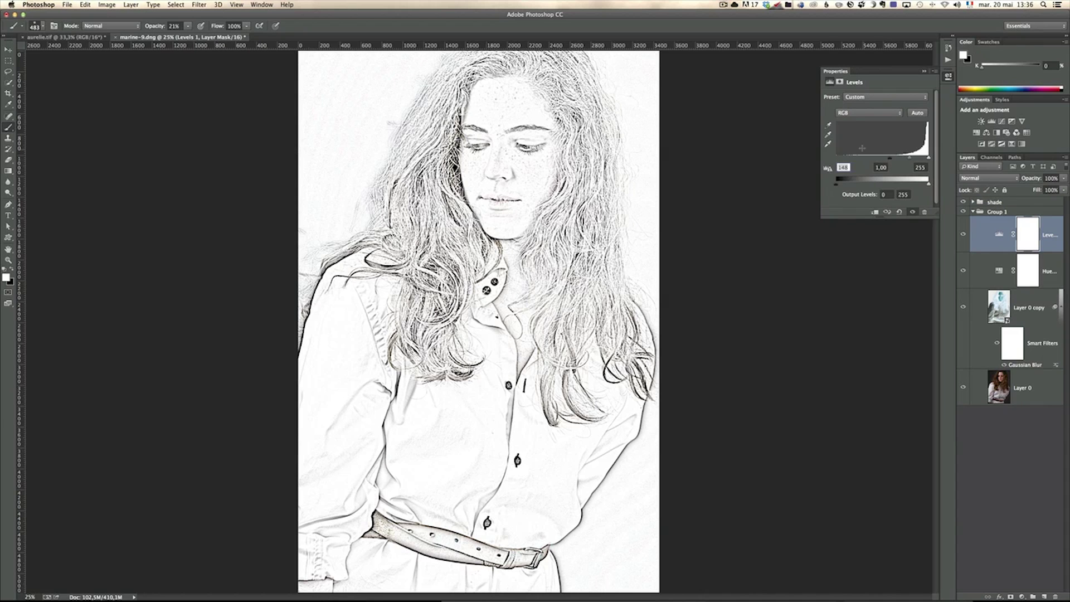
# Collapse Group 1 and add a Levels adjustment above the shade group with its white input level at 200
pyautogui.click(924, 71)
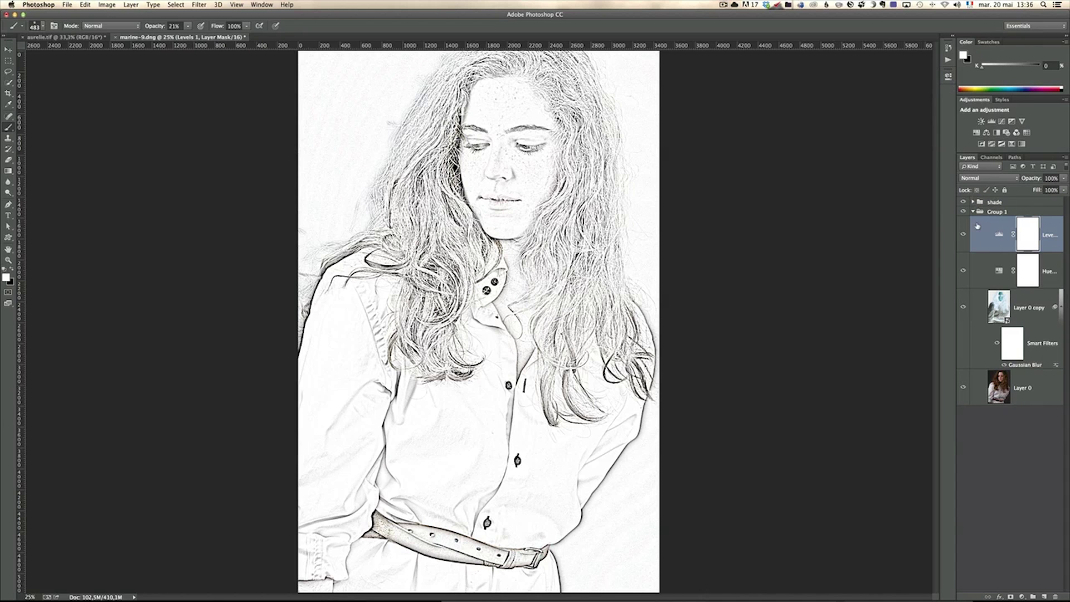
pyautogui.click(973, 213)
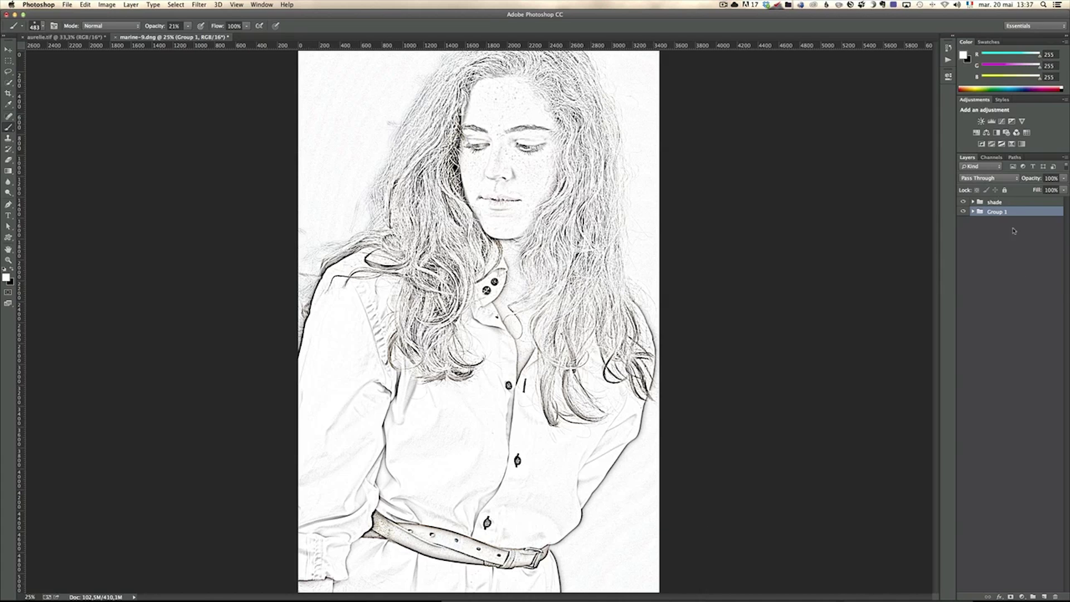
pyautogui.click(998, 202)
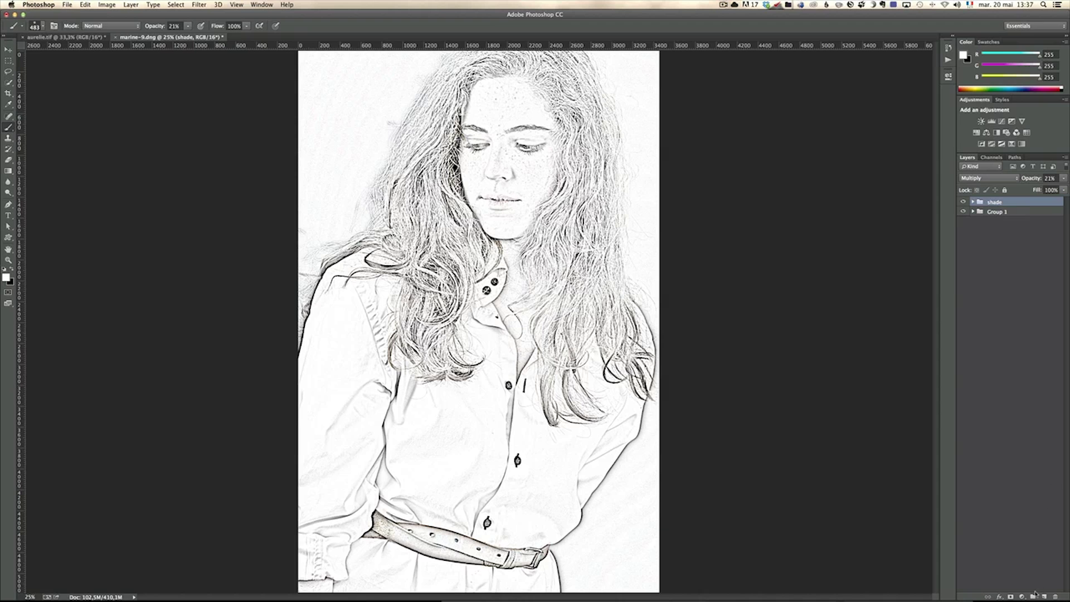
pyautogui.click(1023, 596)
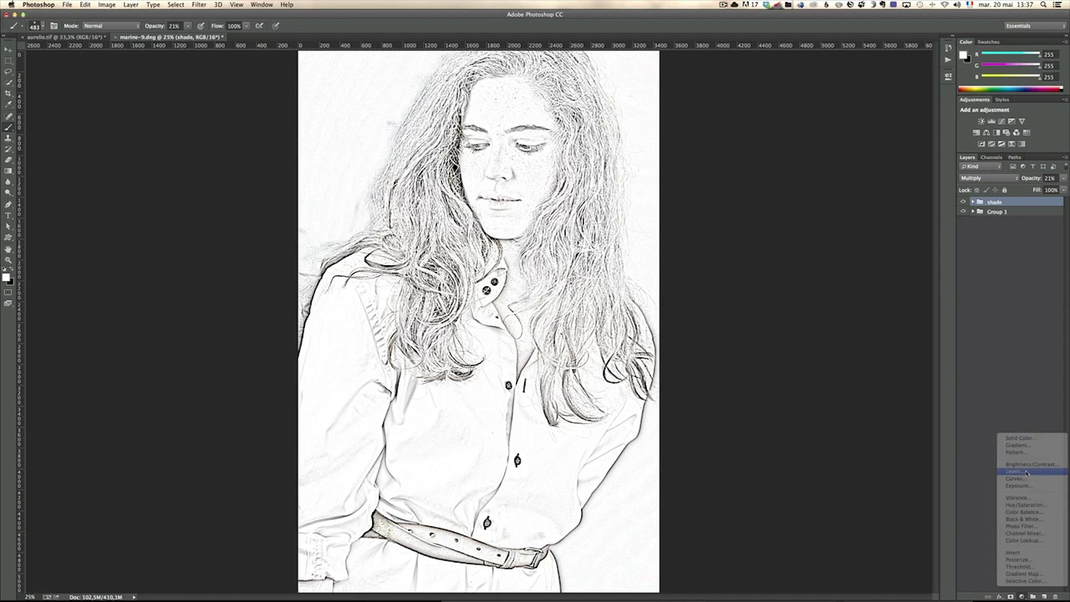
pyautogui.click(1027, 473)
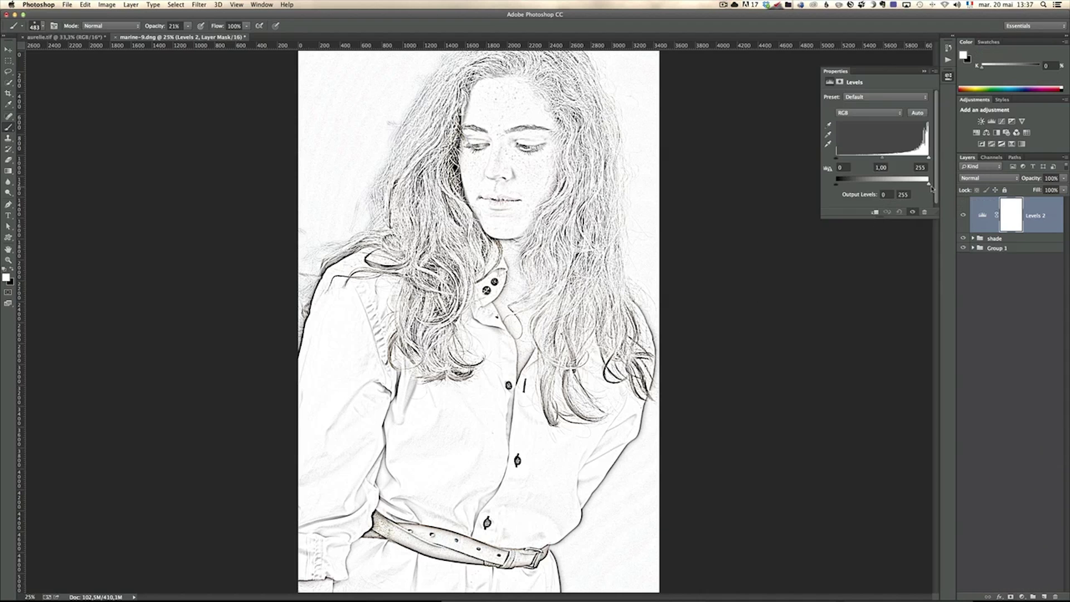
pyautogui.moveTo(929, 161); pyautogui.dragTo(911, 162)
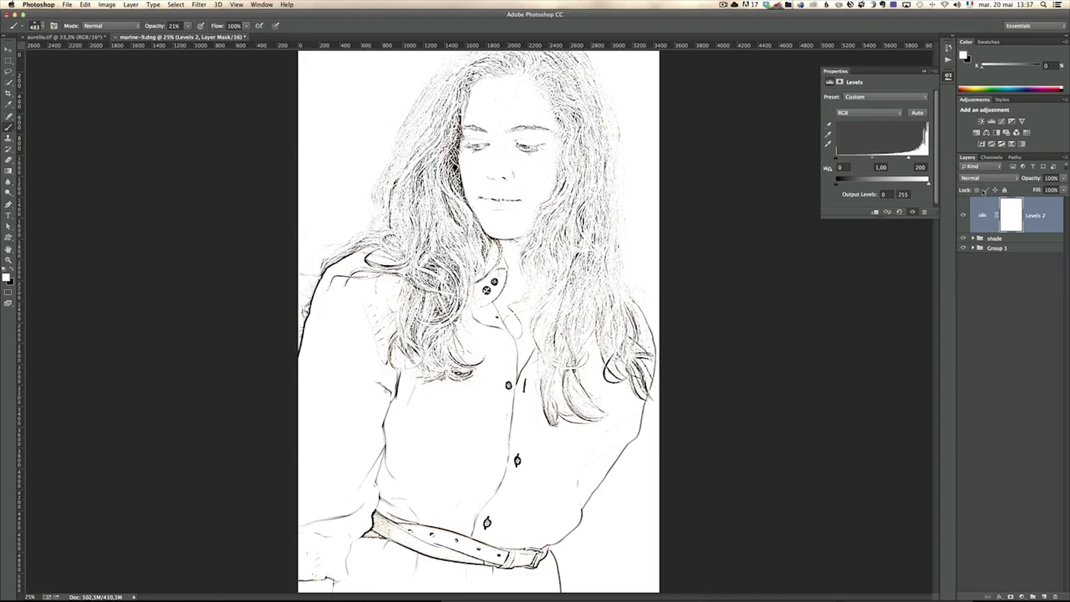
# Invert the mask of the top Levels adjustment and paint white at 21% opacity over the background, forehead and shirt
pyautogui.click(1011, 212)
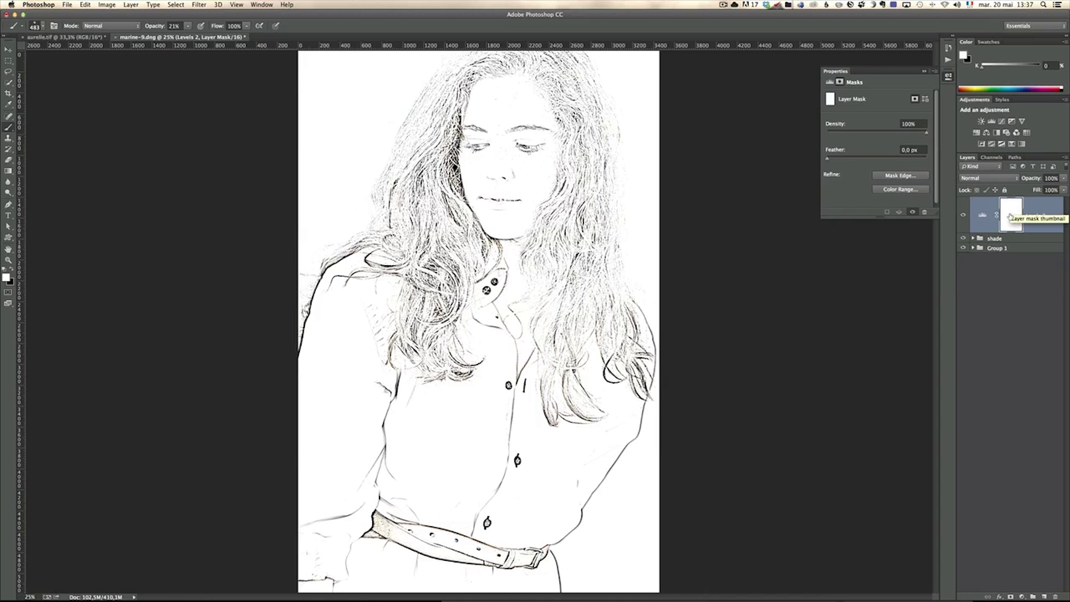
pyautogui.press('super+i')
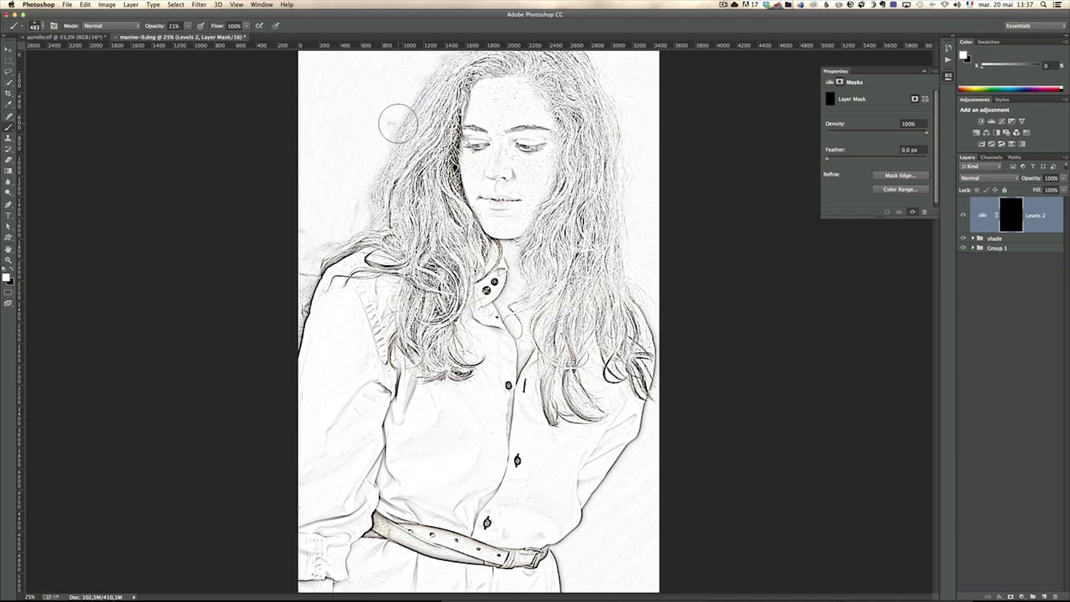
pyautogui.moveTo(390, 91)
pyautogui.mouseDown()
pyautogui.moveTo(331, 165)
pyautogui.moveTo(366, 92)
pyautogui.moveTo(343, 132)
pyautogui.moveTo(326, 137)
pyautogui.moveTo(302, 102)
pyautogui.moveTo(291, 122)
pyautogui.moveTo(333, 74)
pyautogui.moveTo(324, 70)
pyautogui.moveTo(408, 57)
pyautogui.moveTo(401, 71)
pyautogui.moveTo(411, 60)
pyautogui.moveTo(317, 177)
pyautogui.moveTo(344, 166)
pyautogui.moveTo(298, 234)
pyautogui.moveTo(381, 118)
pyautogui.moveTo(332, 163)
pyautogui.moveTo(419, 76)
pyautogui.mouseUp()
pyautogui.moveTo(509, 96); pyautogui.dragTo(490, 106)
pyautogui.moveTo(467, 455)
pyautogui.mouseDown()
pyautogui.moveTo(433, 434)
pyautogui.moveTo(440, 499)
pyautogui.mouseUp()
pyautogui.moveTo(622, 521)
pyautogui.mouseDown()
pyautogui.moveTo(643, 494)
pyautogui.moveTo(602, 566)
pyautogui.moveTo(654, 530)
pyautogui.moveTo(619, 598)
pyautogui.moveTo(669, 544)
pyautogui.moveTo(623, 567)
pyautogui.moveTo(641, 460)
pyautogui.mouseUp()
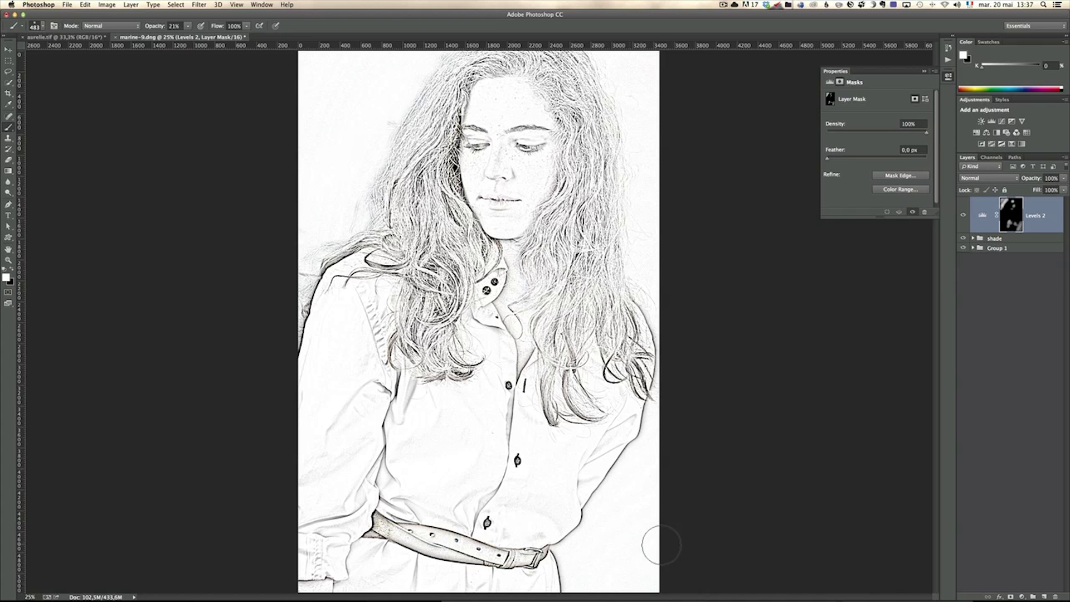
pyautogui.moveTo(653, 110)
pyautogui.mouseDown()
pyautogui.moveTo(641, 73)
pyautogui.moveTo(645, 200)
pyautogui.moveTo(634, 122)
pyautogui.moveTo(632, 177)
pyautogui.moveTo(646, 246)
pyautogui.moveTo(664, 132)
pyautogui.moveTo(608, 146)
pyautogui.moveTo(599, 122)
pyautogui.moveTo(587, 187)
pyautogui.moveTo(596, 114)
pyautogui.moveTo(593, 186)
pyautogui.moveTo(591, 138)
pyautogui.moveTo(578, 189)
pyautogui.moveTo(603, 130)
pyautogui.moveTo(597, 231)
pyautogui.moveTo(611, 110)
pyautogui.moveTo(605, 241)
pyautogui.moveTo(661, 168)
pyautogui.moveTo(641, 100)
pyautogui.moveTo(638, 166)
pyautogui.moveTo(640, 72)
pyautogui.mouseUp()
pyautogui.press('x')
pyautogui.press('x')
# Duplicate Layer 0 from Group 1 and move the copy to the top of the layer stack
pyautogui.click(973, 249)
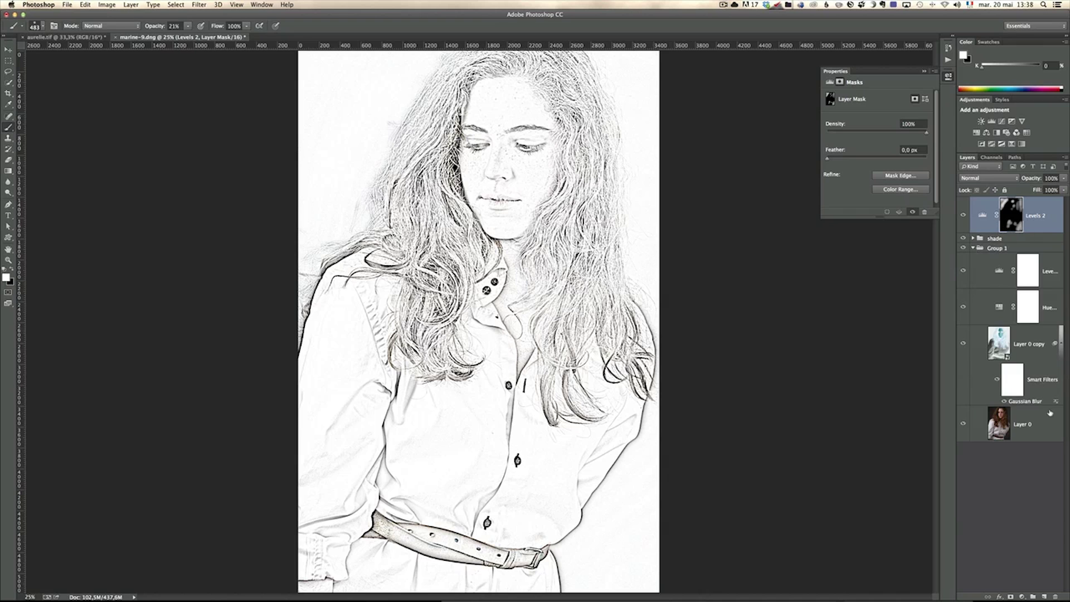
pyautogui.click(1037, 425)
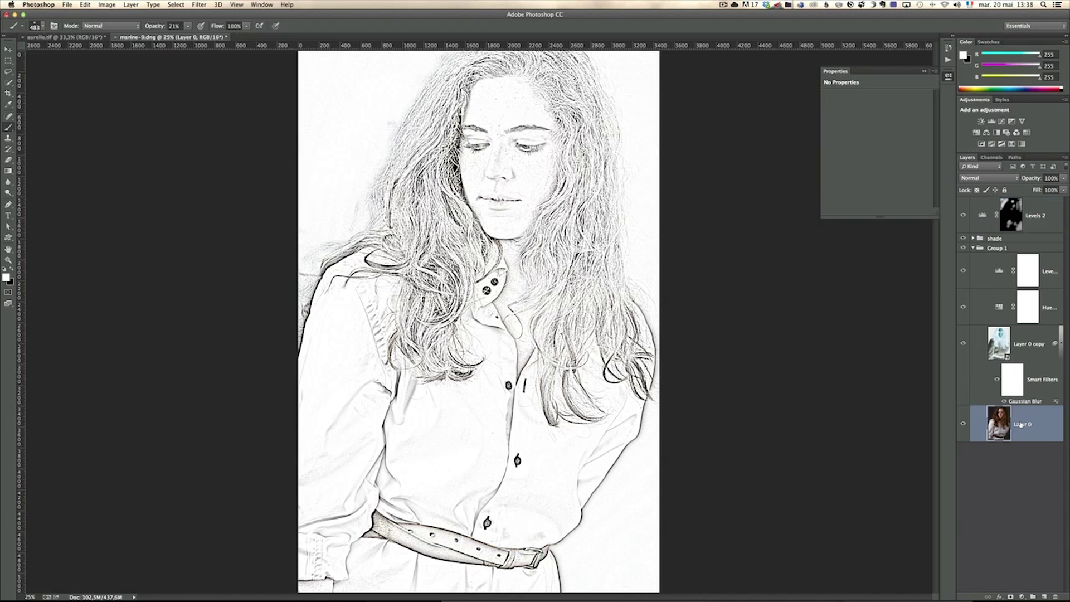
pyautogui.press('super+j')
pyautogui.moveTo(1026, 422); pyautogui.dragTo(1003, 202)
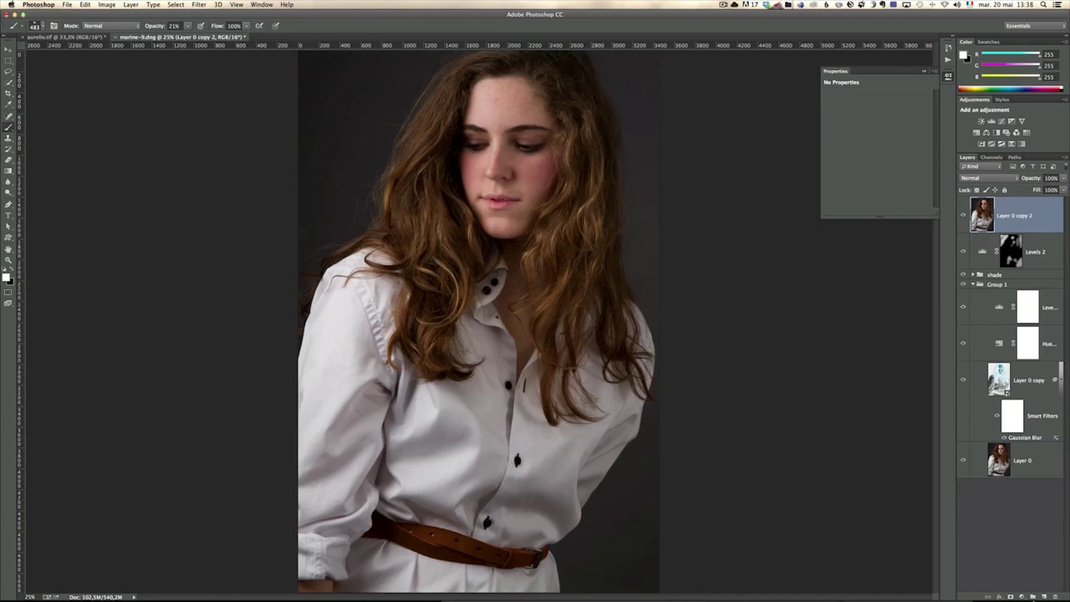
# Mask the top photo copy and apply a white-to-black gradient so the colour face fades into the sketched shirt
pyautogui.click(1011, 597)
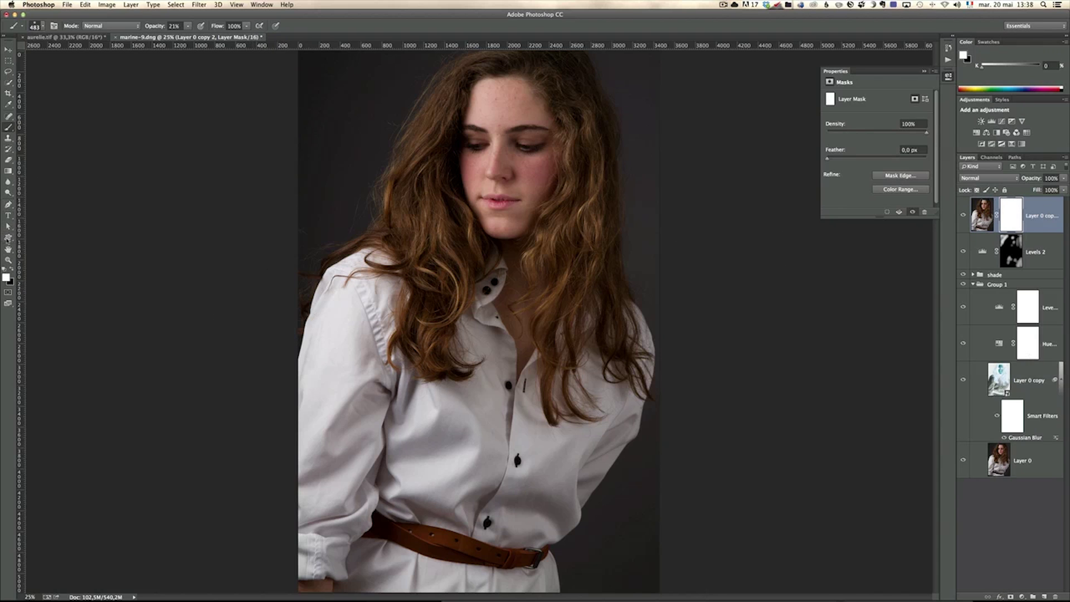
pyautogui.click(8, 171)
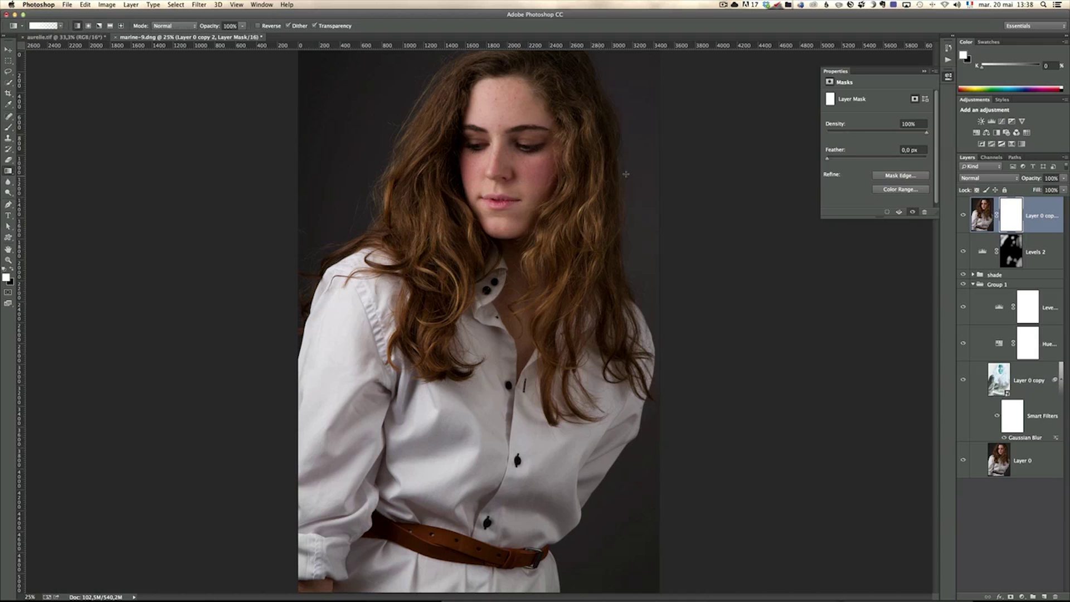
pyautogui.click(55, 25)
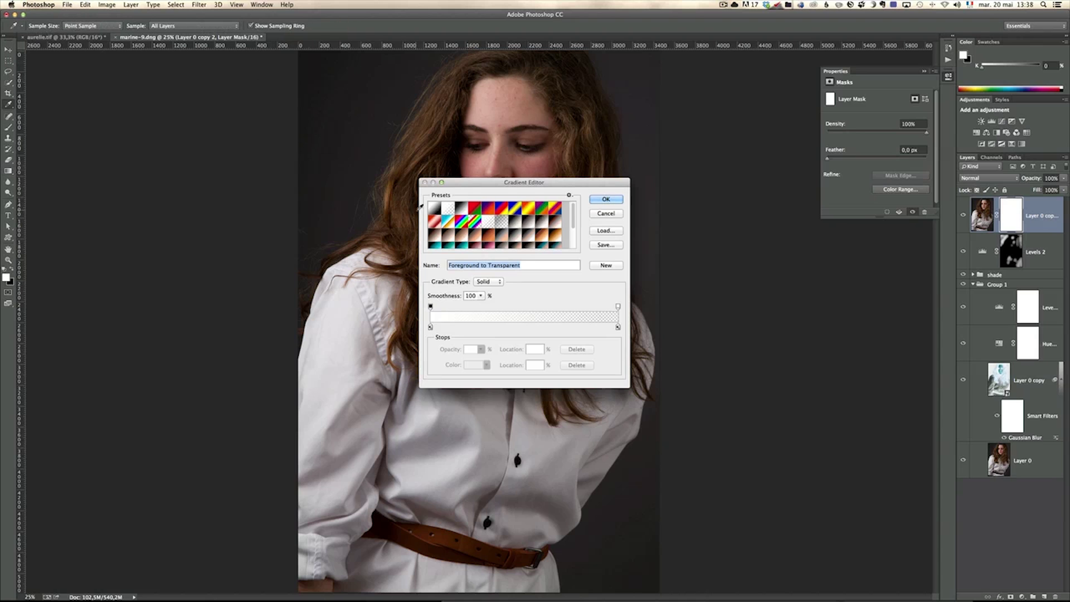
pyautogui.click(606, 199)
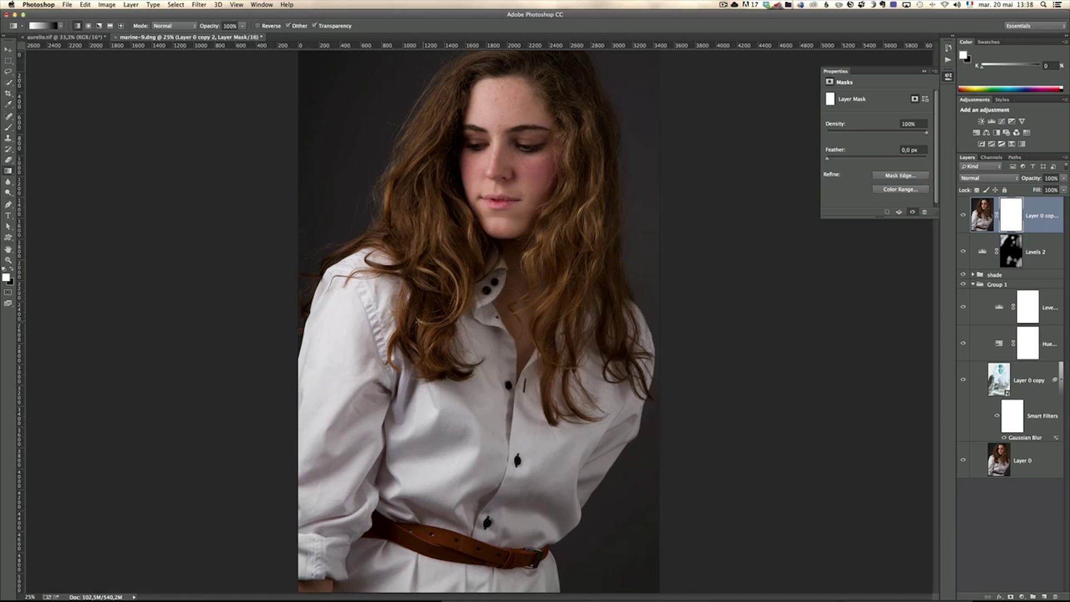
pyautogui.moveTo(394, 392)
pyautogui.mouseDown()
pyautogui.moveTo(444, 290)
pyautogui.moveTo(496, 233)
pyautogui.mouseUp()
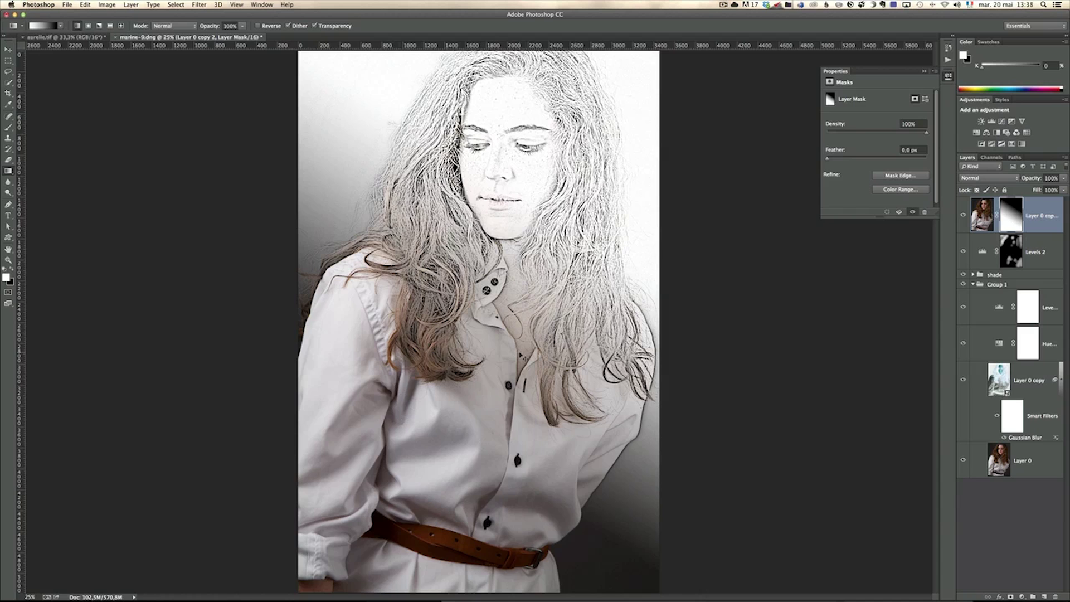
pyautogui.moveTo(522, 356); pyautogui.dragTo(485, 201)
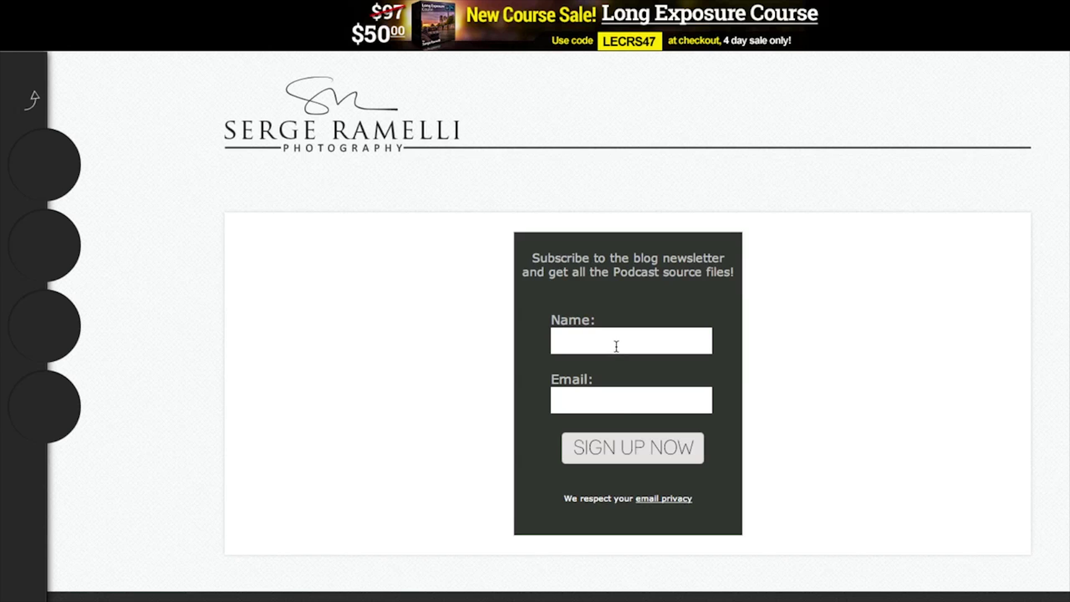
# Look through the newsletter sign-up form and the podcast source-file downloads on the photography blog
pyautogui.click(618, 343)
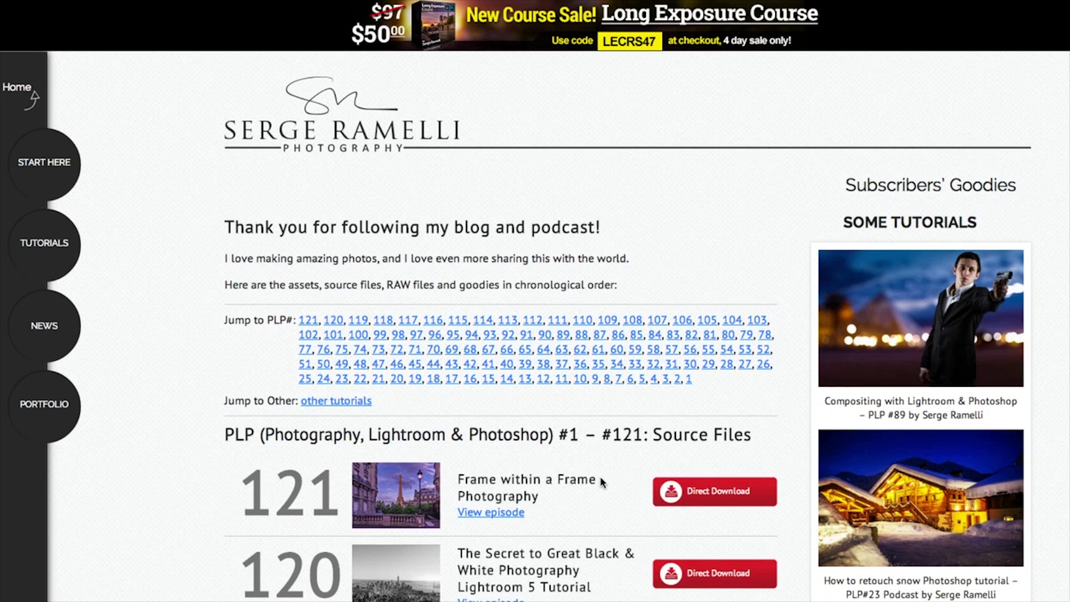
pyautogui.scroll(-3, 607, 483)
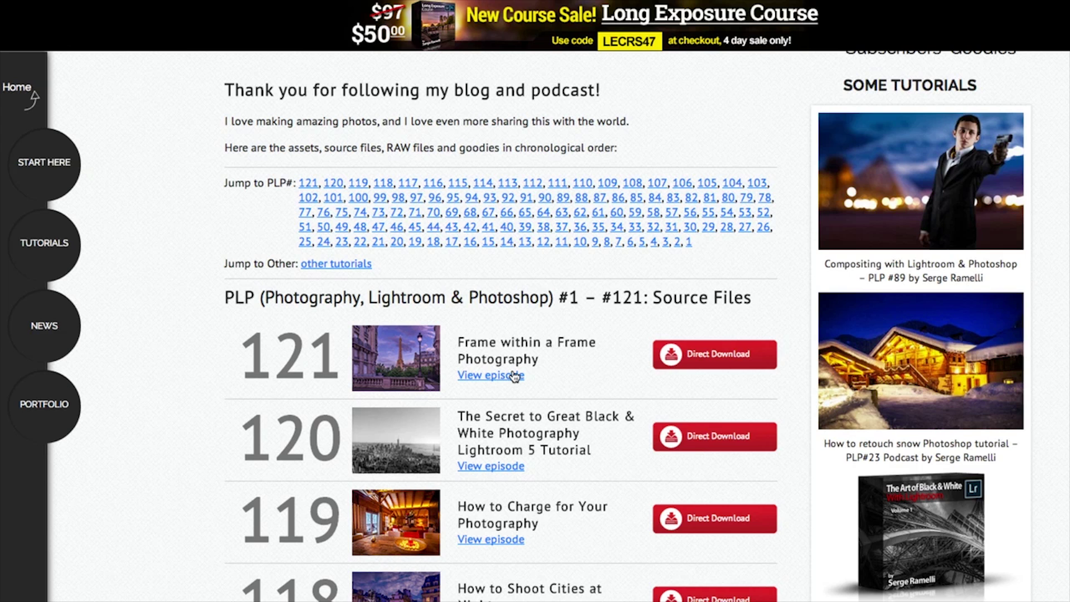
# Switch back to Photoshop and play the Draw action from the Serge set on aurelie.tif
pyautogui.press('super+Tab')
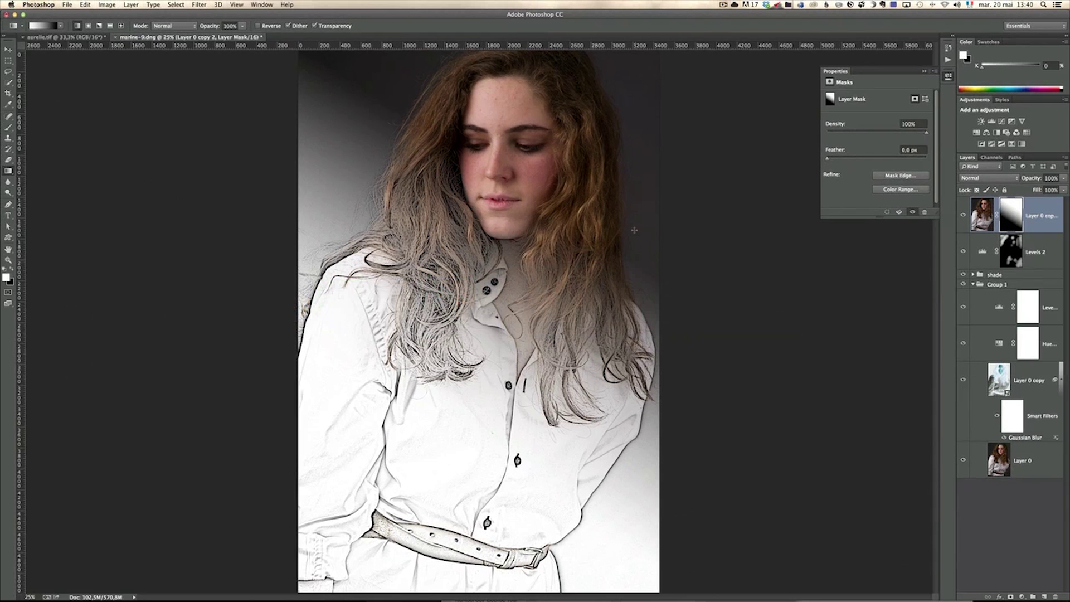
pyautogui.click(89, 37)
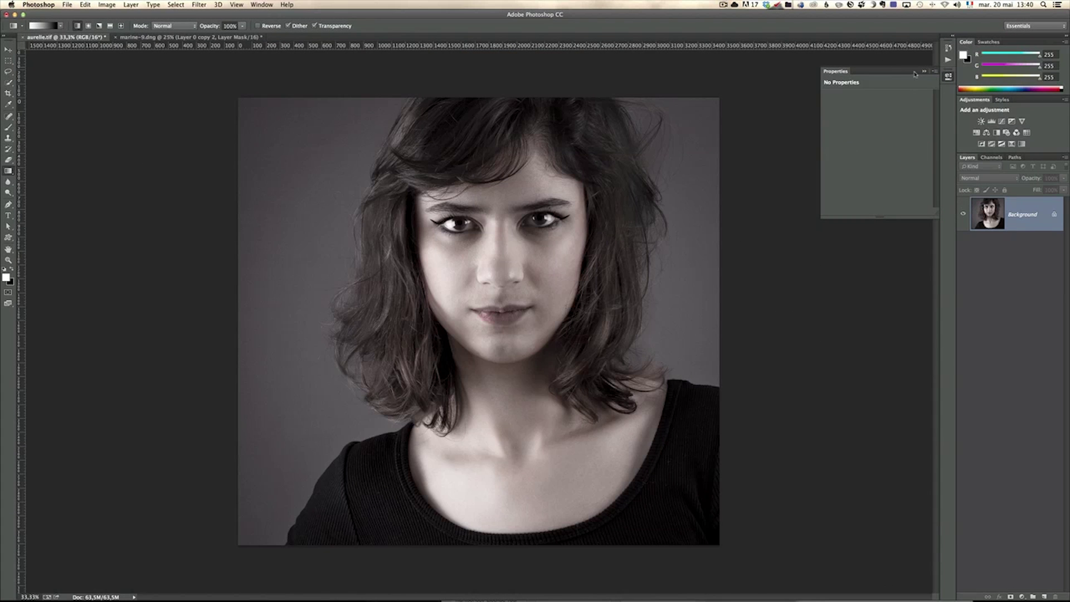
pyautogui.click(949, 60)
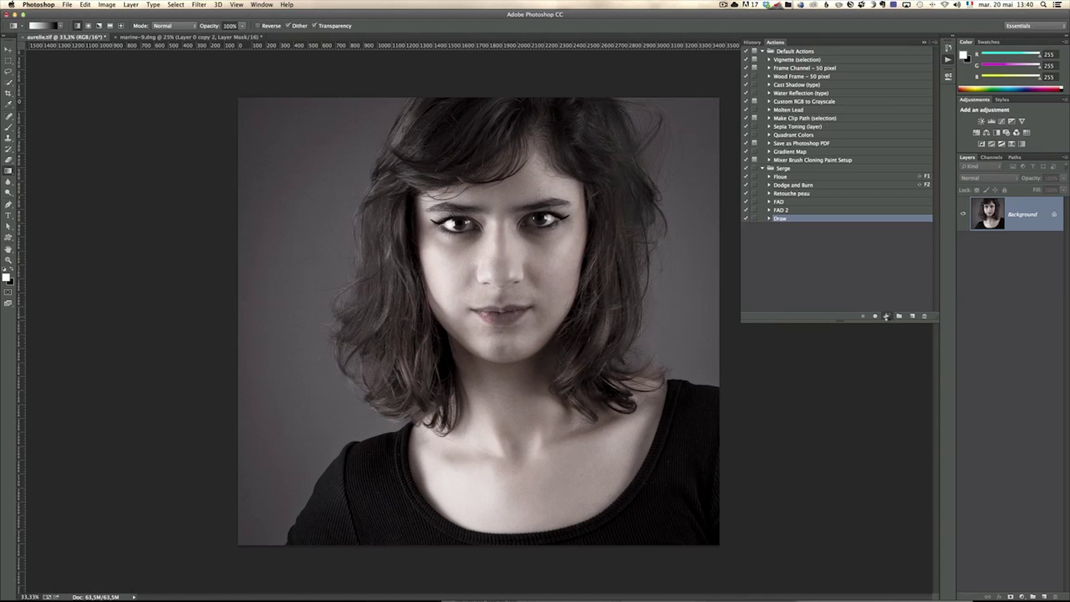
pyautogui.click(887, 317)
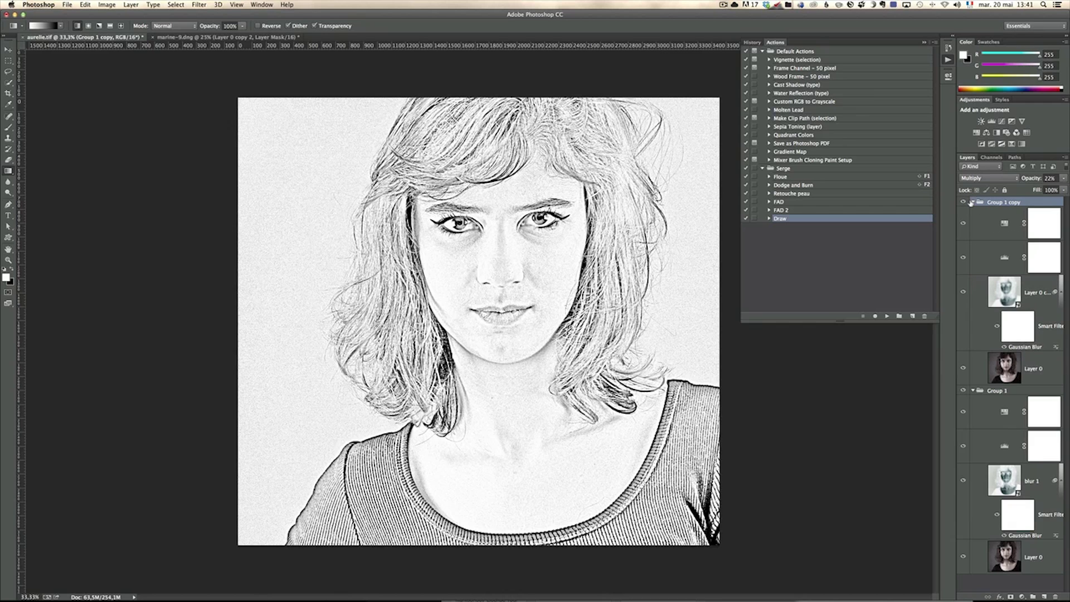
# Examine the layers inside Group 1 copy and Group 1 of the aurelie.tif sketch
pyautogui.click(973, 203)
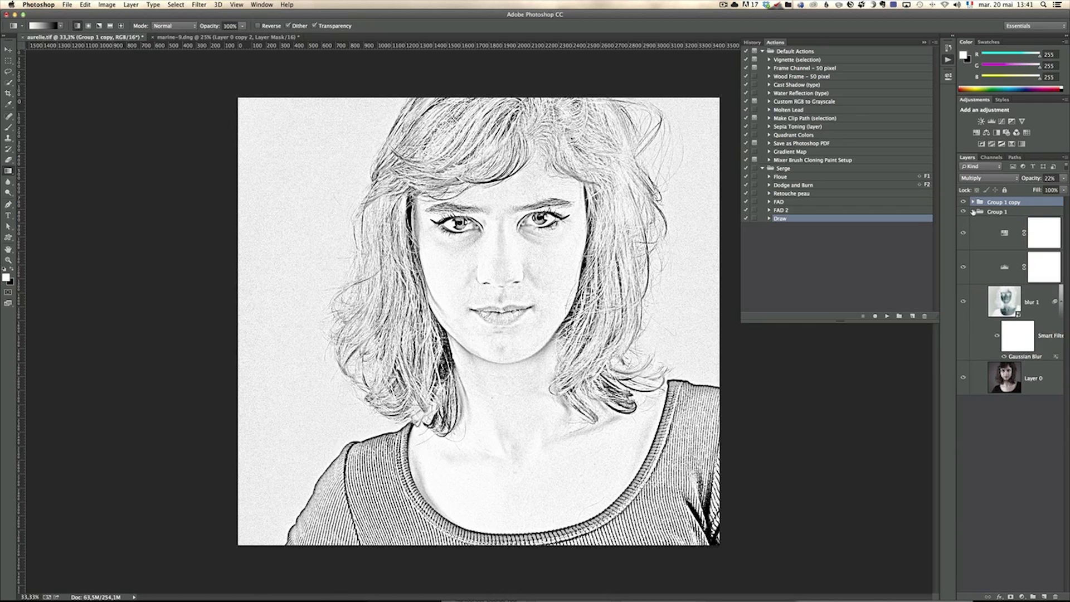
pyautogui.click(972, 212)
pyautogui.click(973, 213)
pyautogui.click(973, 201)
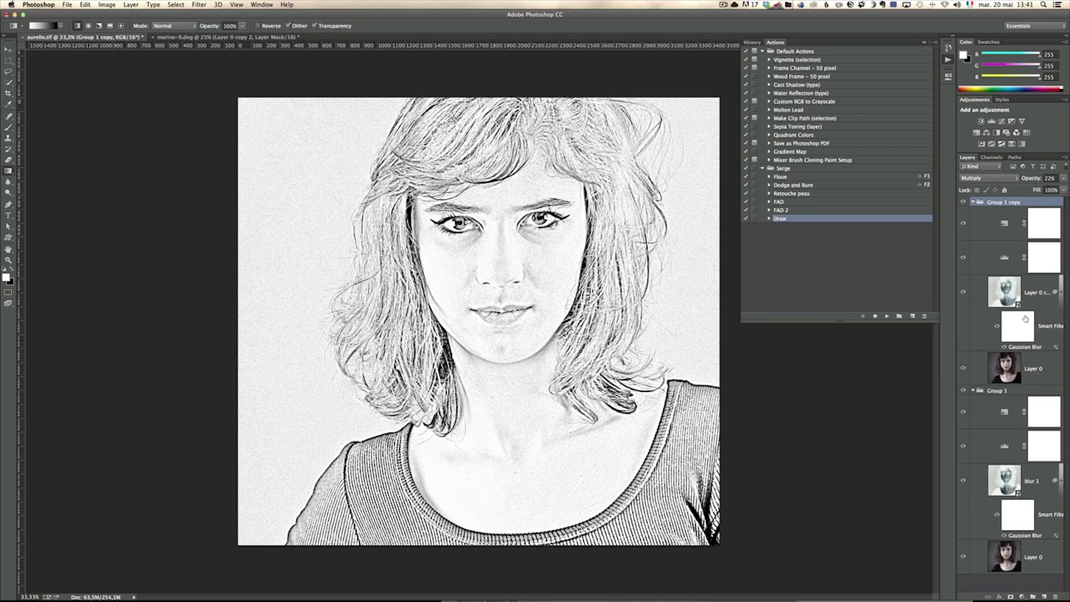
pyautogui.click(972, 202)
# Compare the sketch with Group 1 copy hidden and shown, and set that group's opacity to 33%
pyautogui.click(964, 202)
pyautogui.click(964, 202)
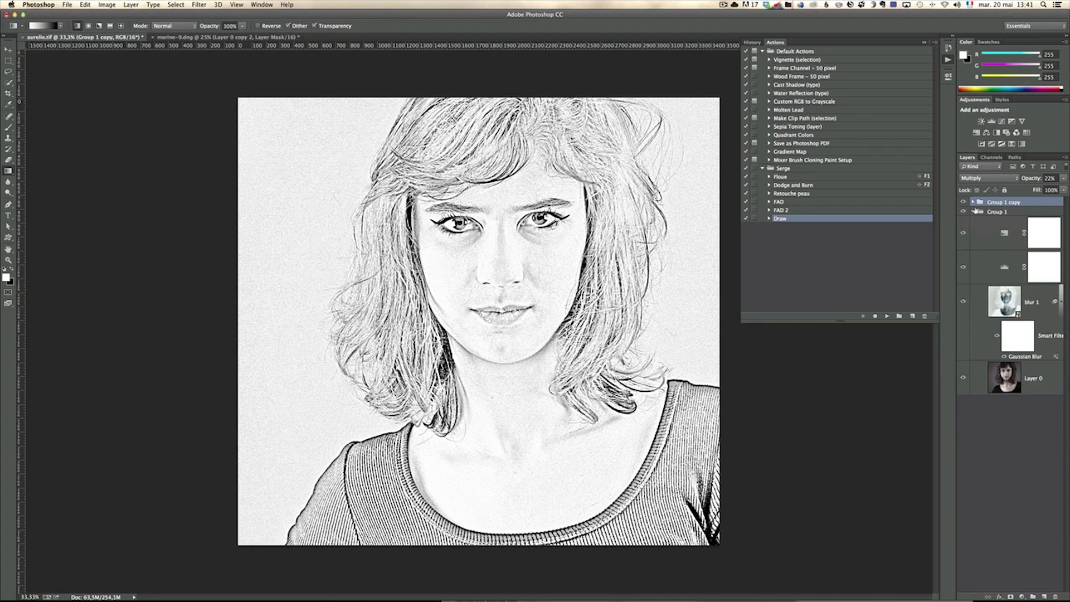
pyautogui.moveTo(1027, 179); pyautogui.dragTo(1031, 180)
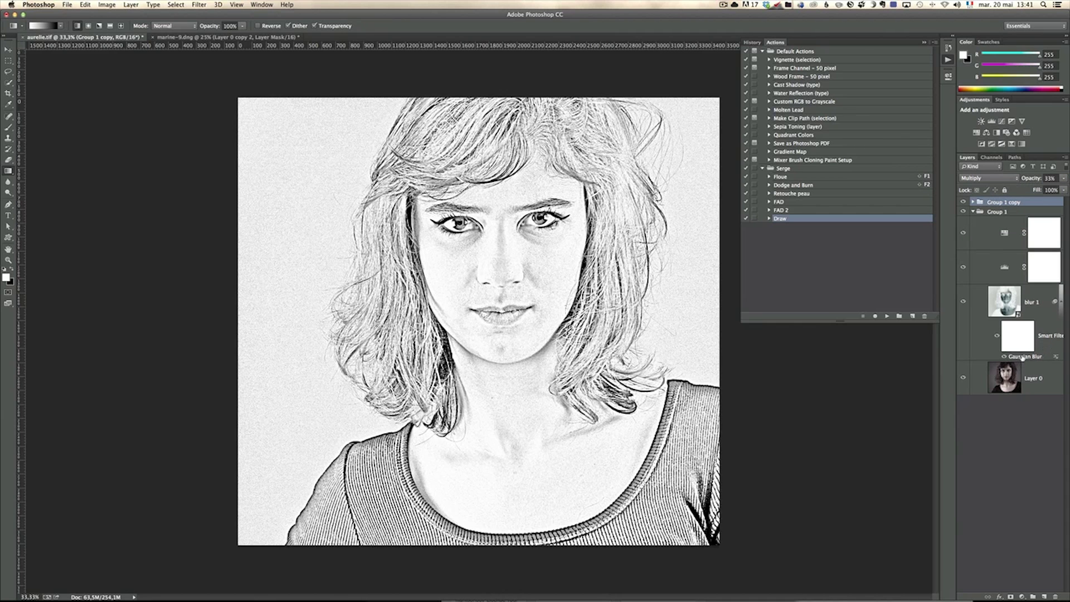
# Set the Gaussian Blur smart filter of layer blur 1 in Group 1 to 7.2 pixels and select Group 1 copy
pyautogui.doubleClick(1023, 356)
pyautogui.moveTo(226, 235); pyautogui.dragTo(233, 235)
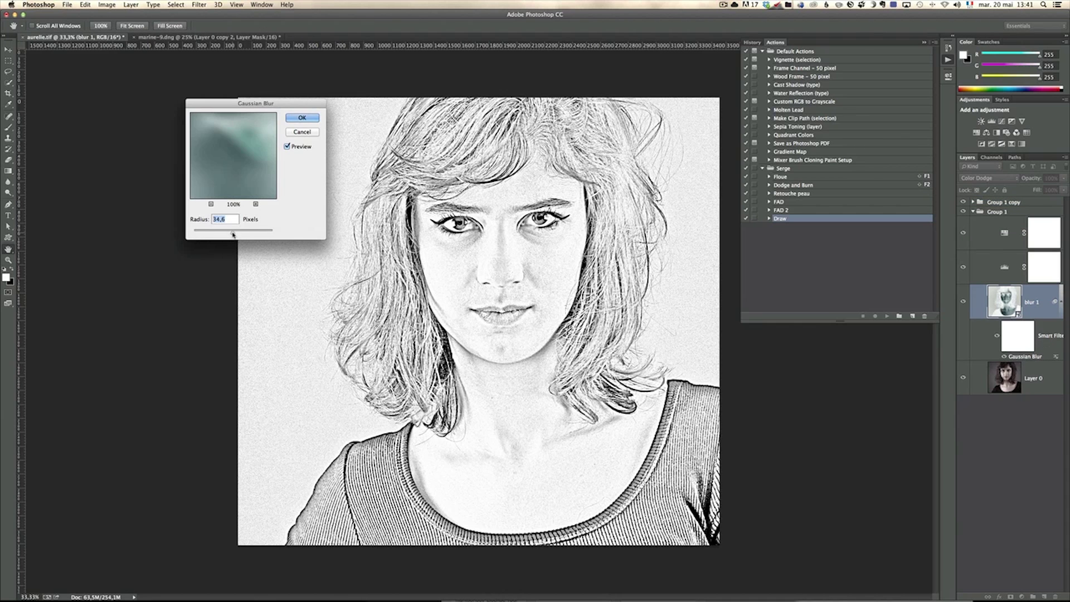
pyautogui.click(220, 233)
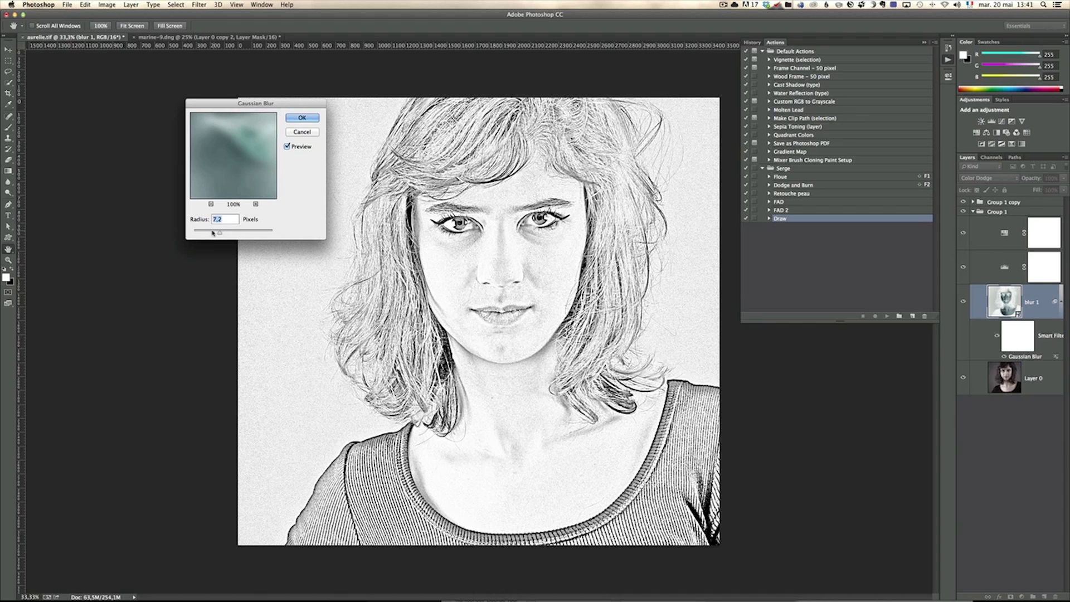
pyautogui.click(297, 118)
pyautogui.press('g')
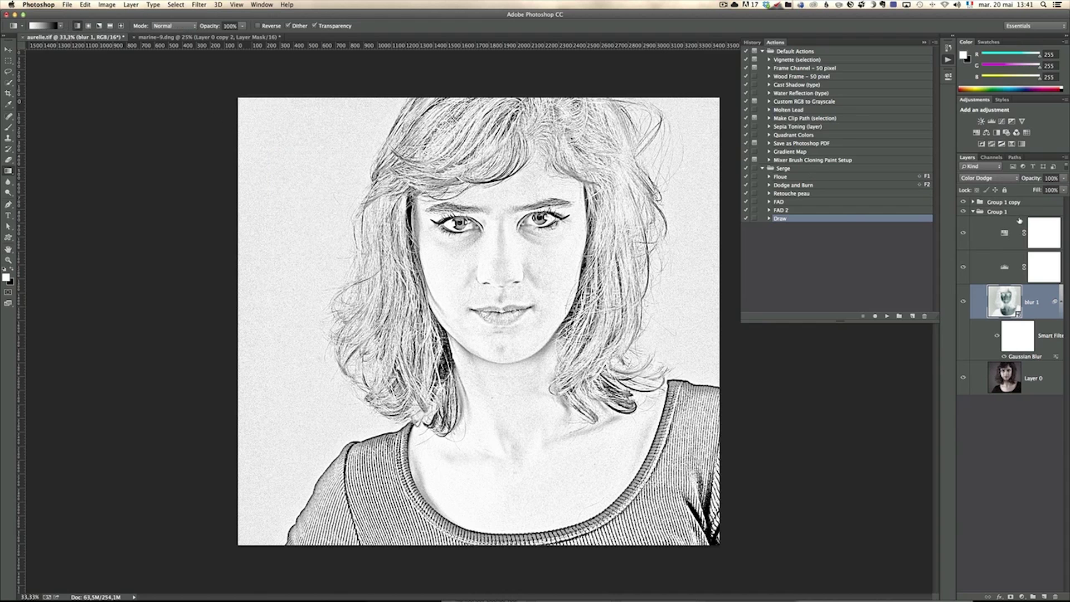
pyautogui.click(1030, 202)
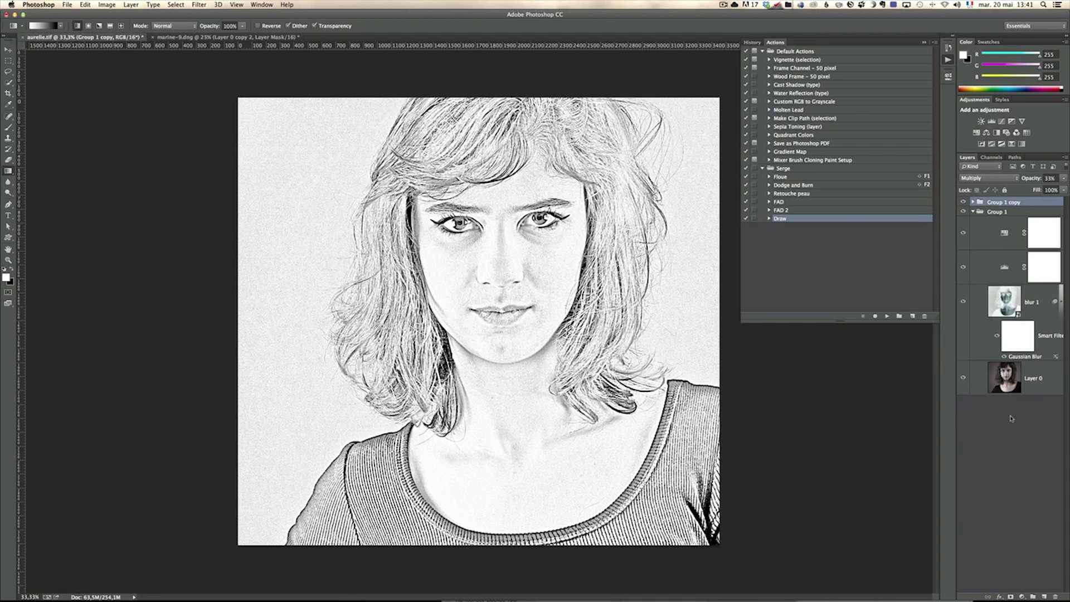